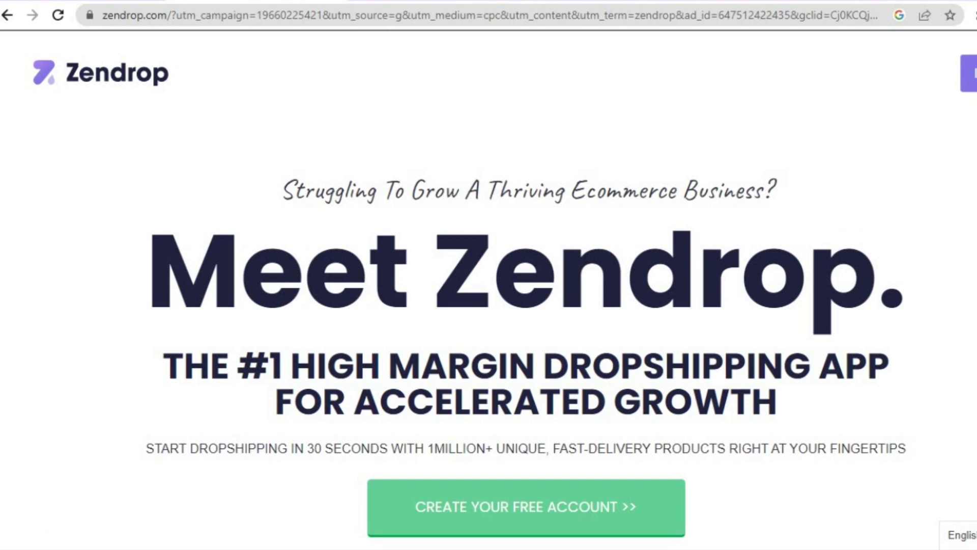
Step: Scroll through Zendrop's landing page to see its shipping-time, pricing and customization highlights
scroll(488, 283, "down", 1)
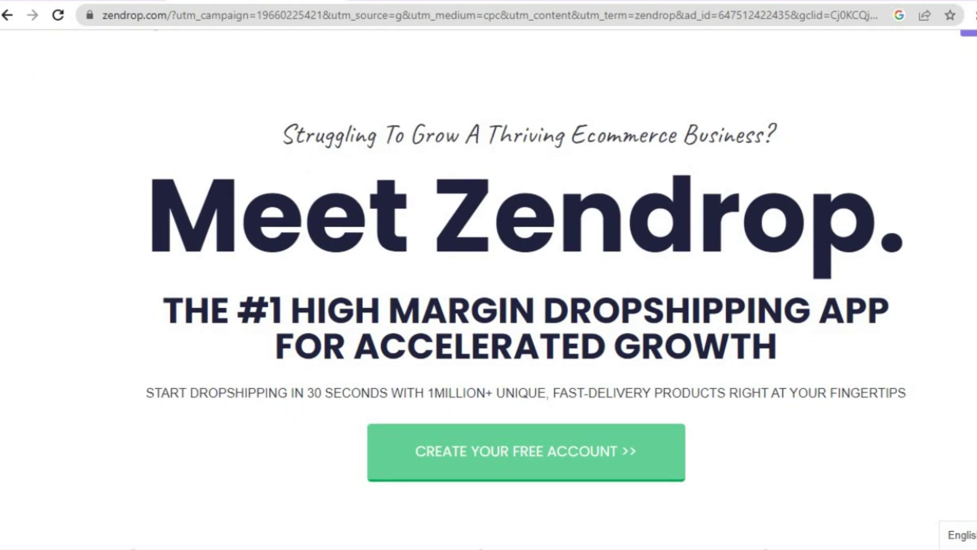
scroll(489, 289, "down", 5)
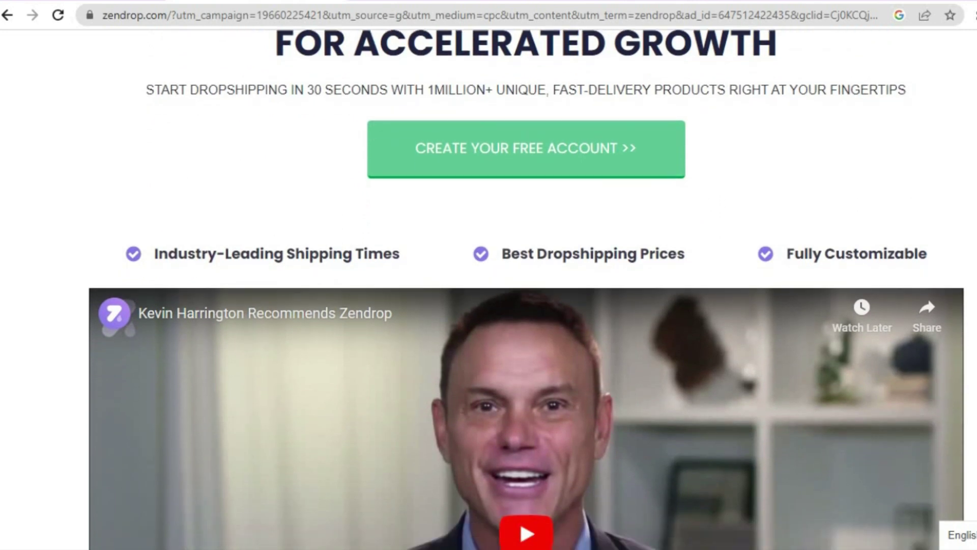
scroll(488, 289, "down", 3)
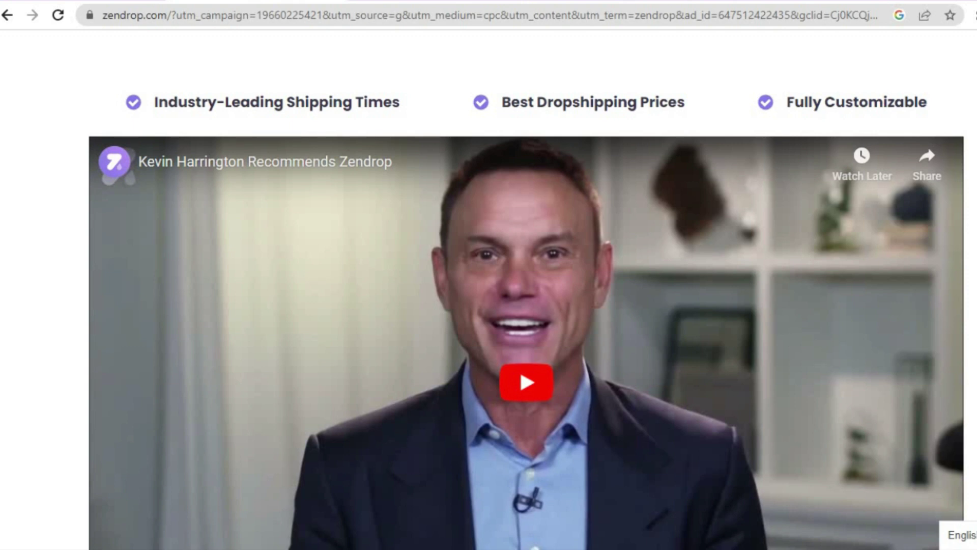
scroll(488, 289, "down", 5)
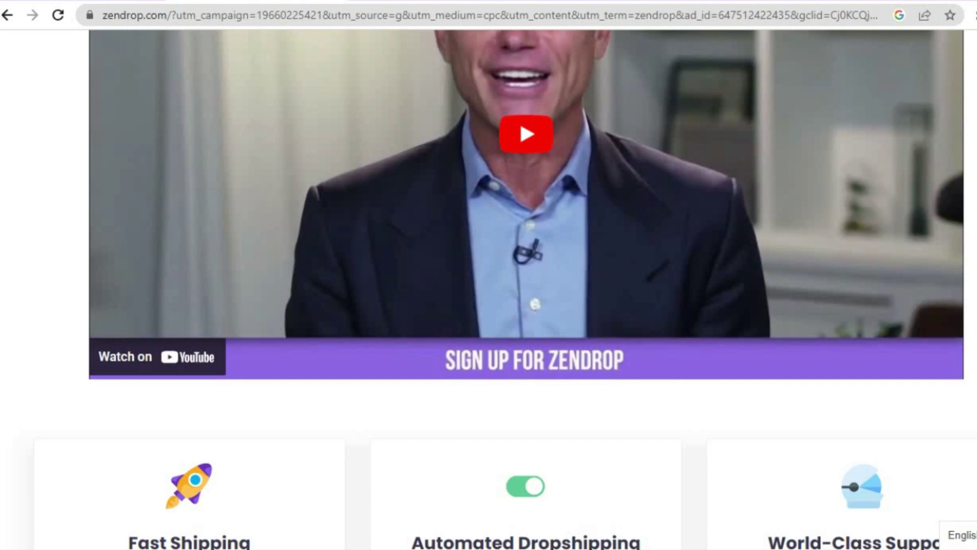
scroll(488, 289, "down", 5)
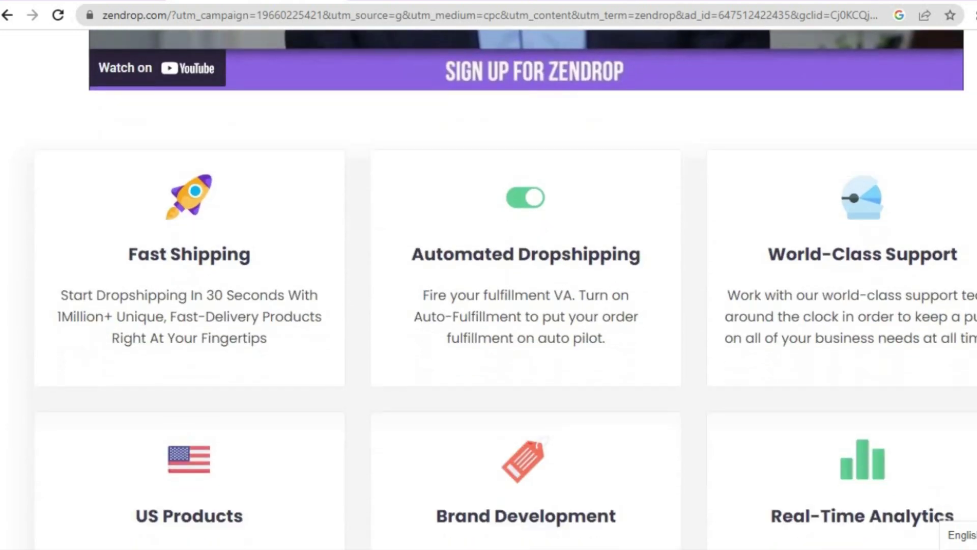
scroll(488, 289, "down", 3)
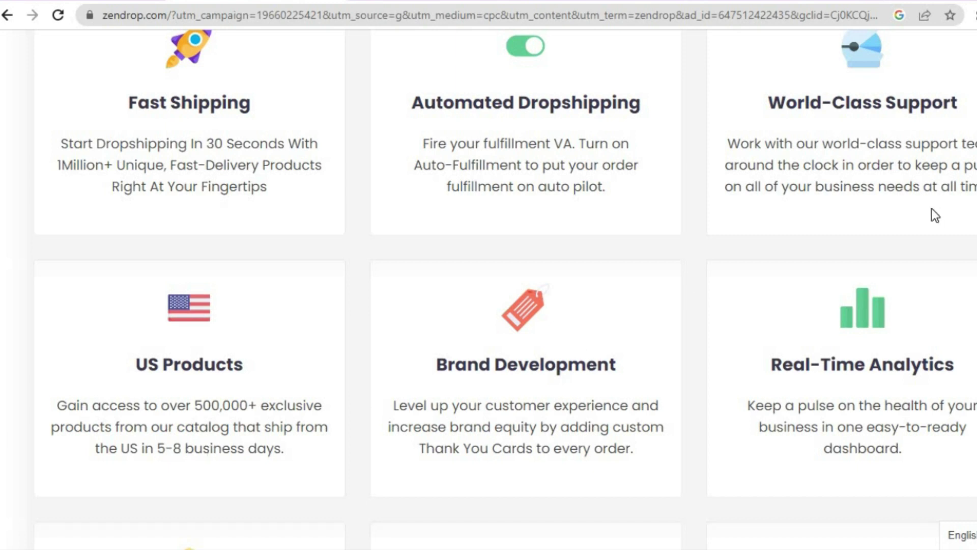
scroll(509, 285, "up", 15)
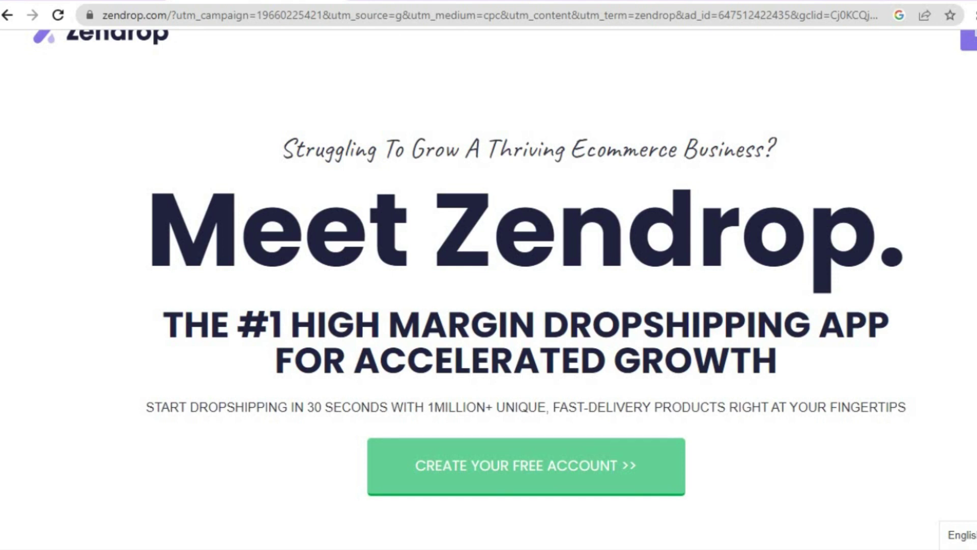
scroll(488, 285, "up", 2)
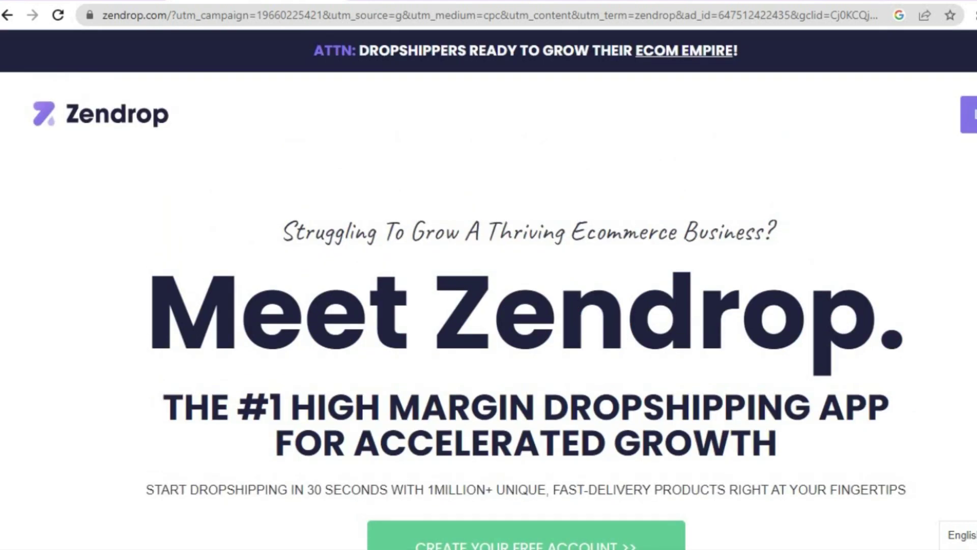
scroll(488, 295, "down", 1)
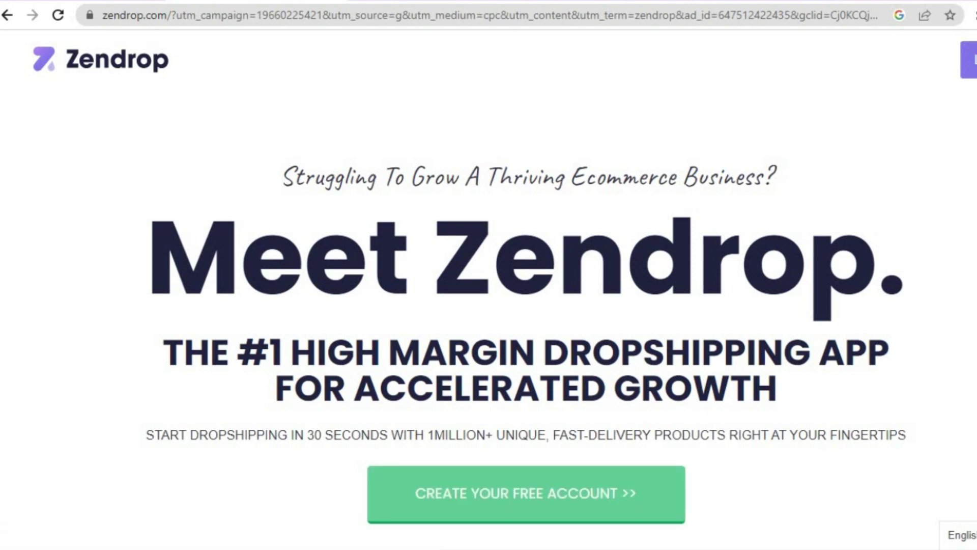
scroll(489, 306, "down", 2)
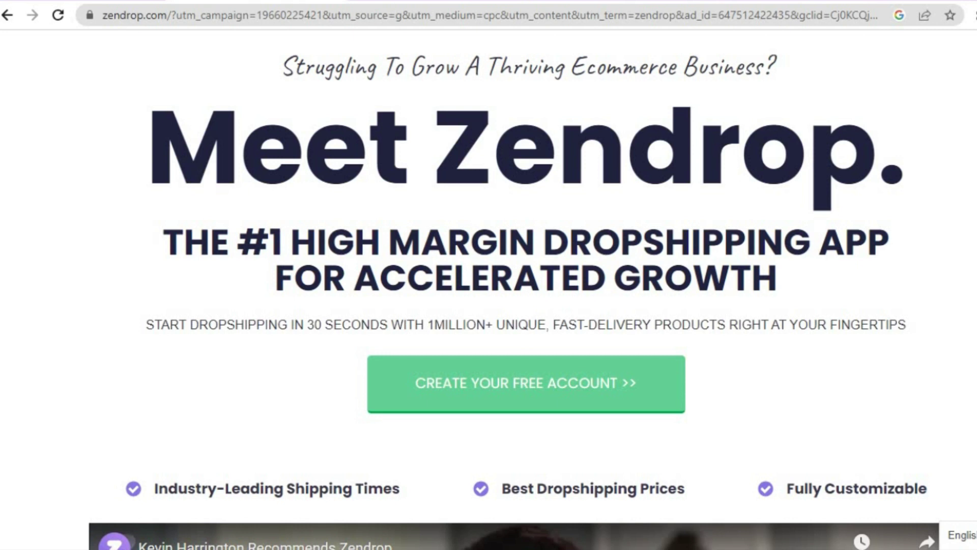
scroll(527, 295, "down", 1)
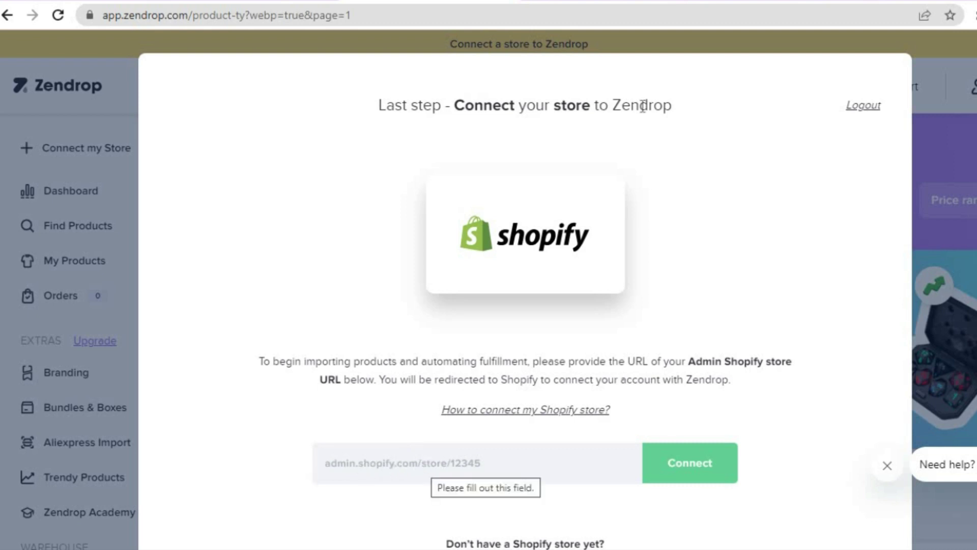
Step: Copy the live storefront's e01f06.myshopify.com address from Shopify admin and return to Zendrop
left_click(731, 1)
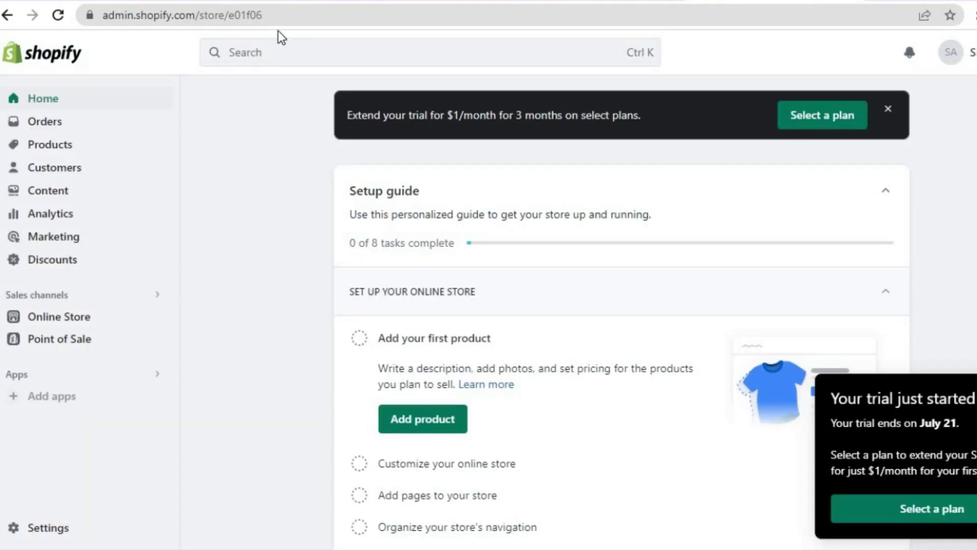
mouse_move(107, 321)
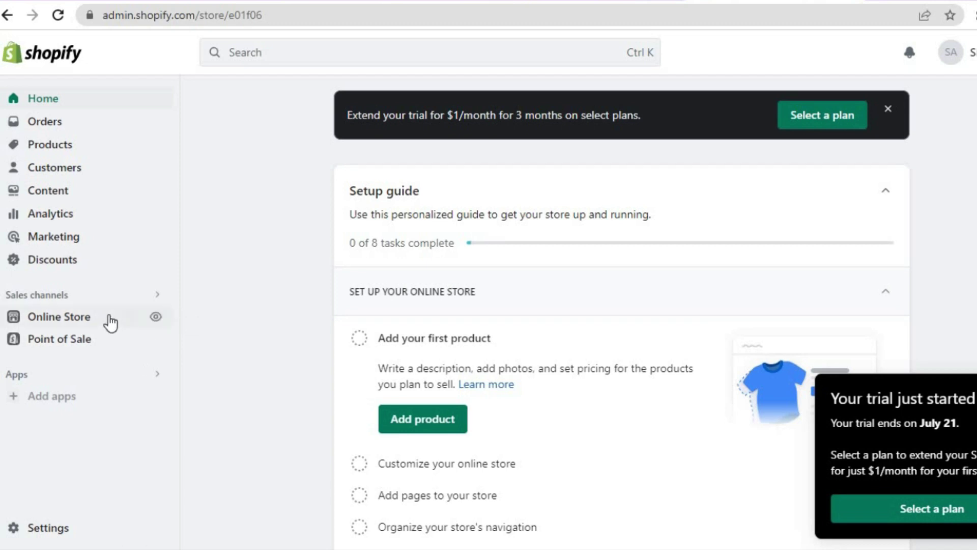
left_click(156, 318)
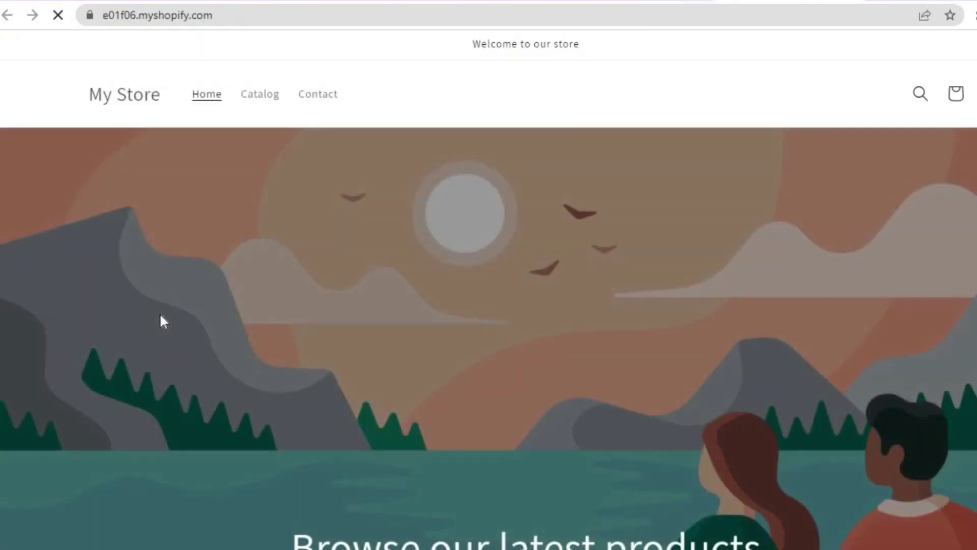
left_click(229, 11)
right_click(227, 10)
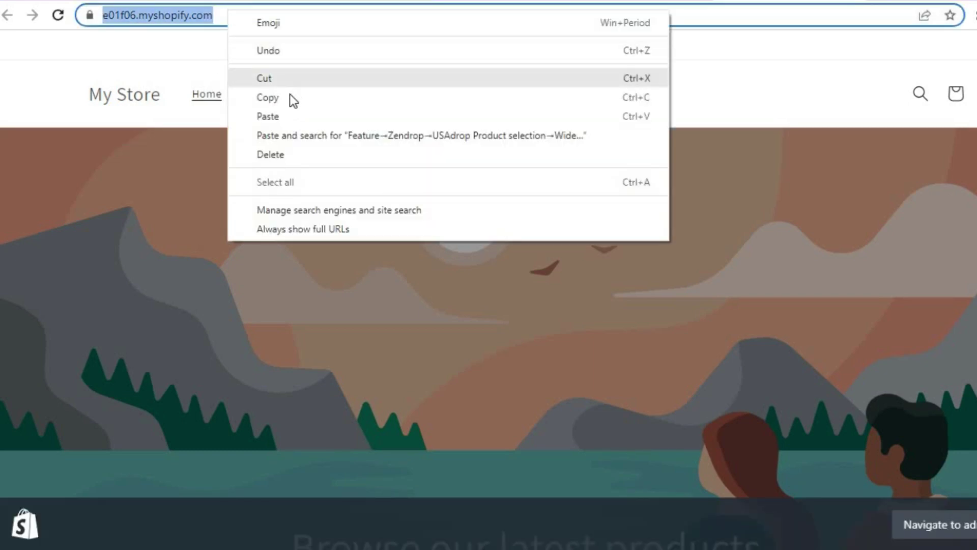
left_click(289, 96)
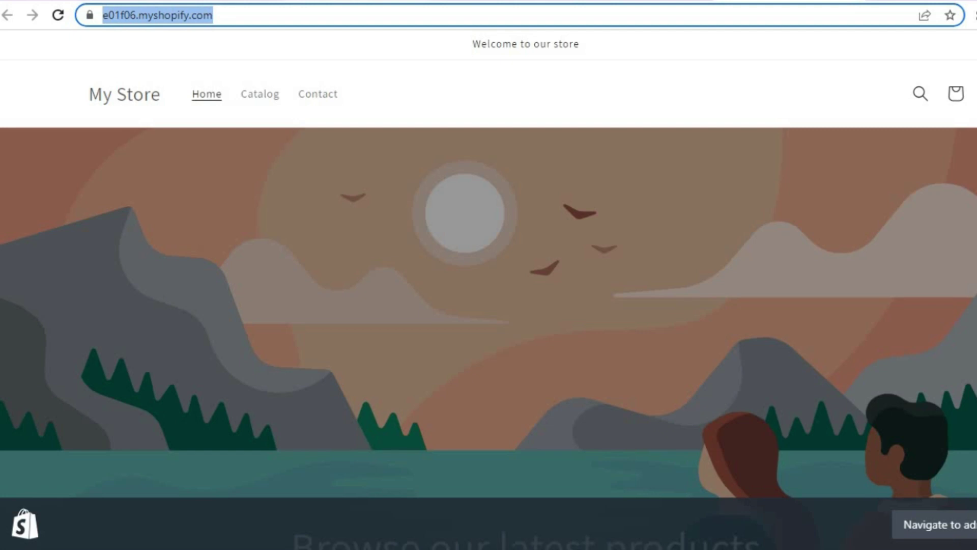
key("ctrl+Tab")
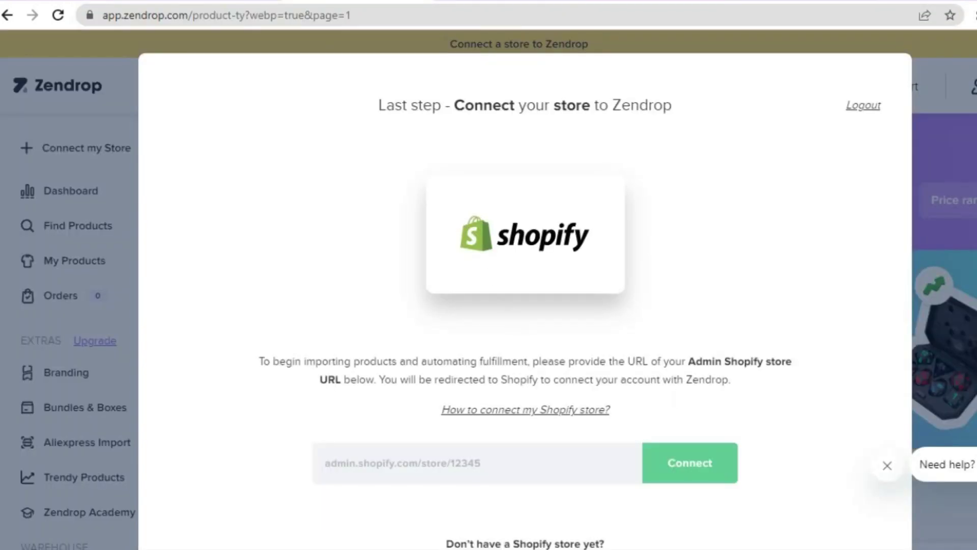
Step: Paste e01f06.myshopify.com into Zendrop's store URL field and submit it with Connect
scroll(627, 492, "down", 2)
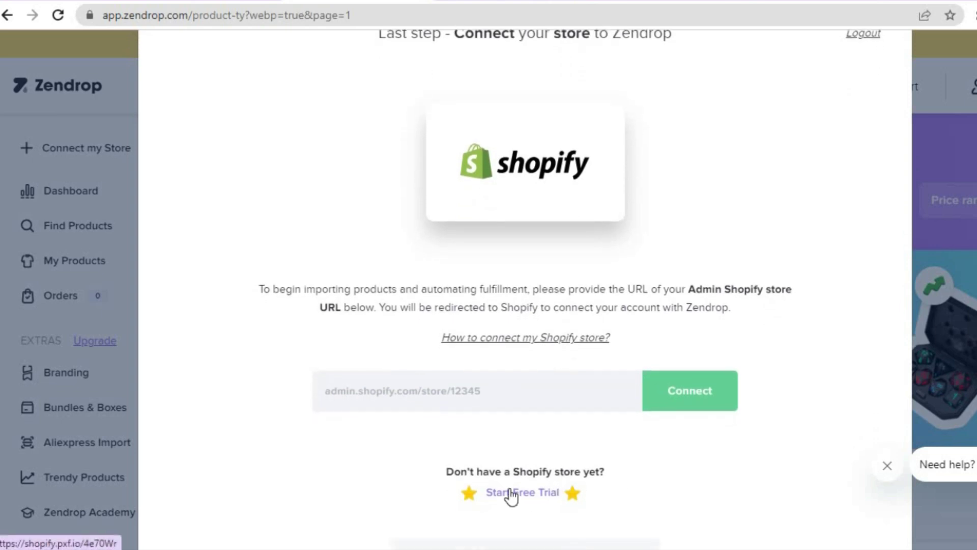
left_click(451, 395)
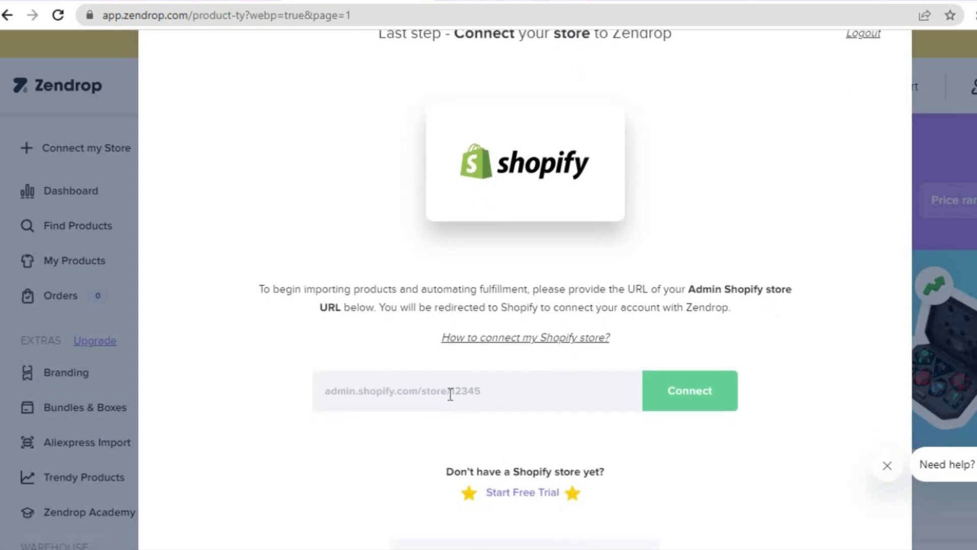
right_click(451, 394)
left_click(504, 239)
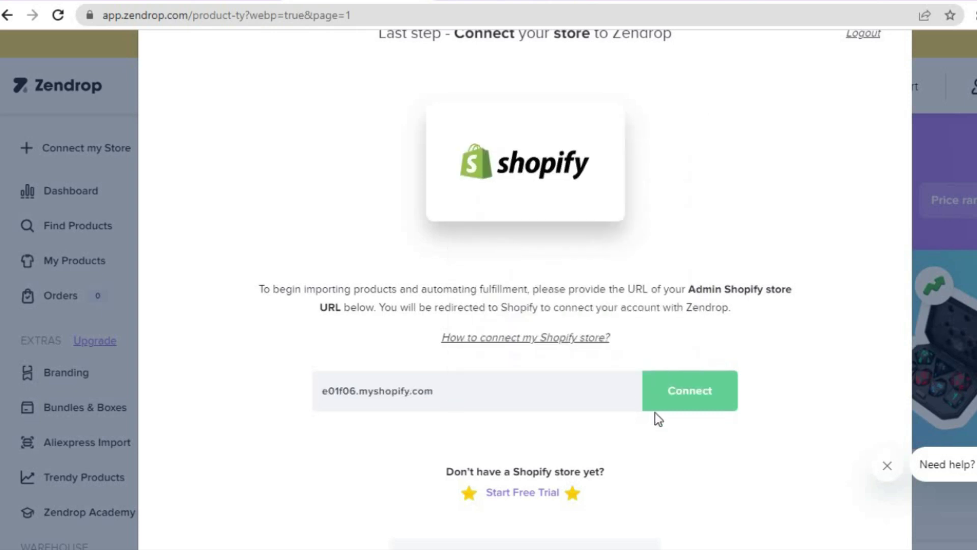
left_click(686, 407)
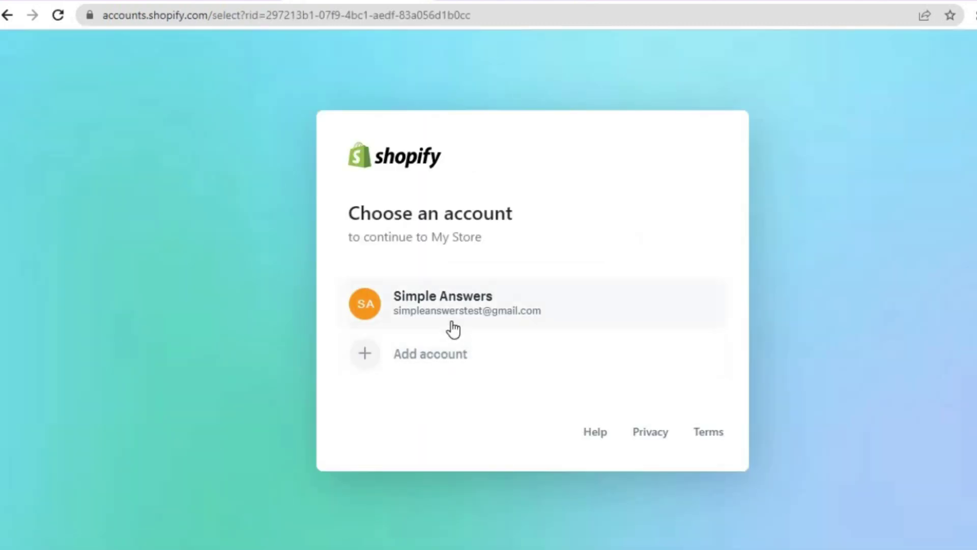
Step: Continue with the existing Shopify account and install Zendrop - Dropshipping & POD on My Store
left_click(453, 330)
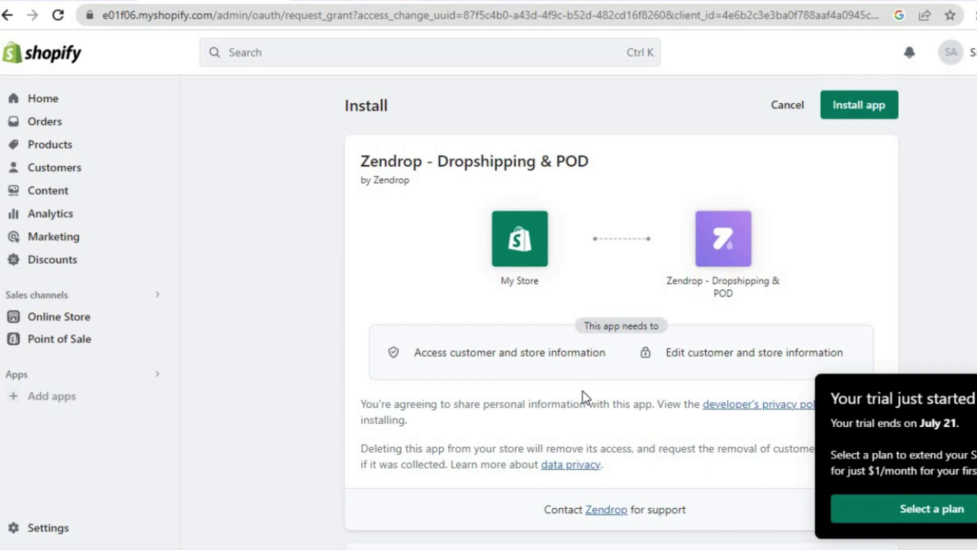
left_click(880, 106)
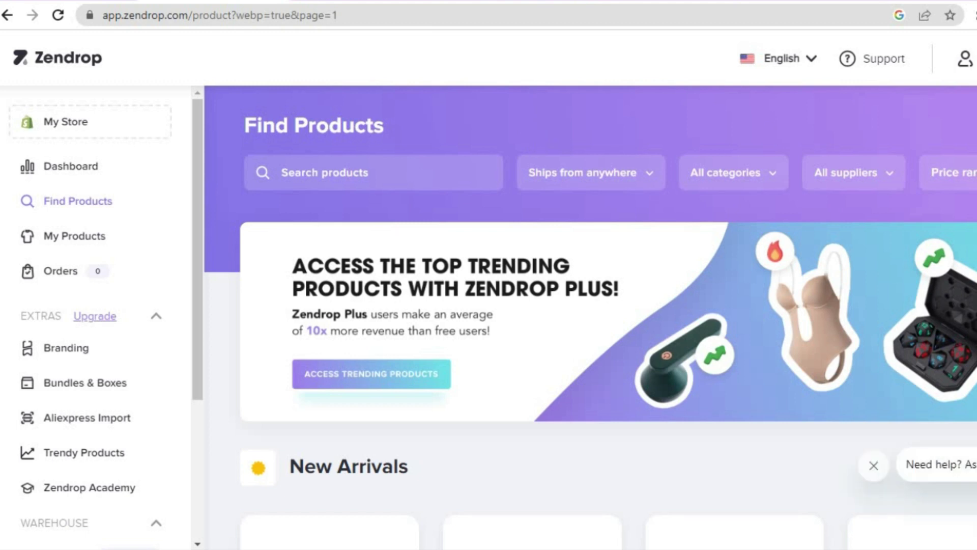
Step: Search the Zendrop catalog for 'bracelets' and scroll the results to see prices
scroll(609, 315, "down", 10)
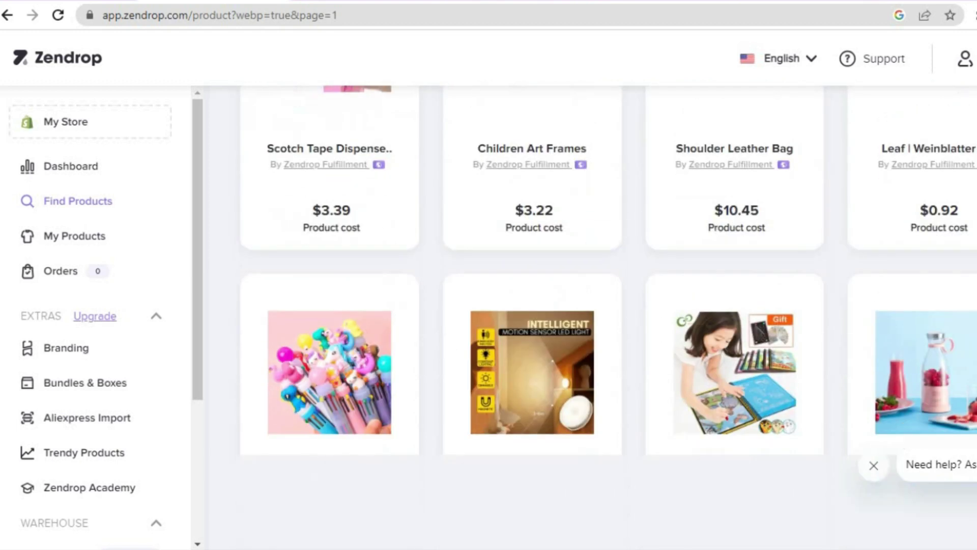
scroll(608, 316, "down", 10)
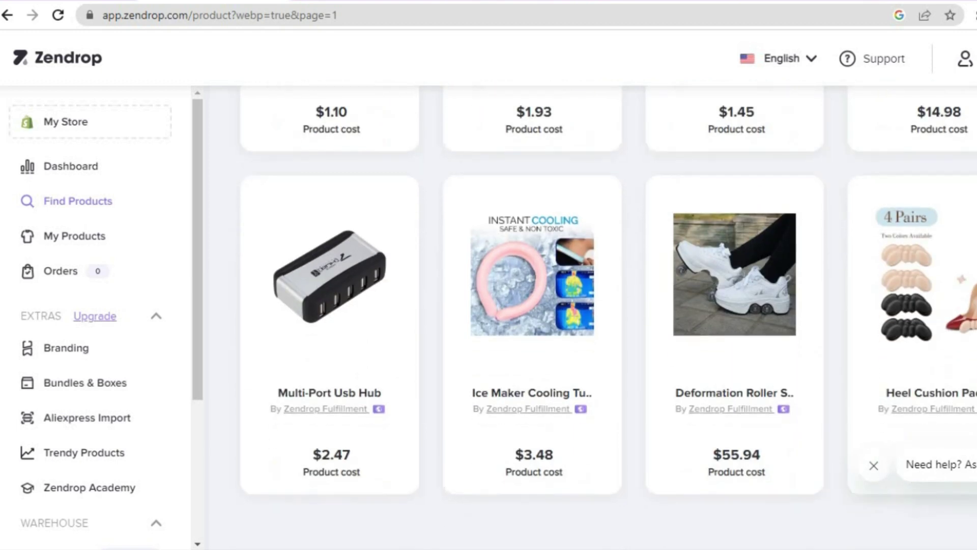
scroll(565, 199, "up", 15)
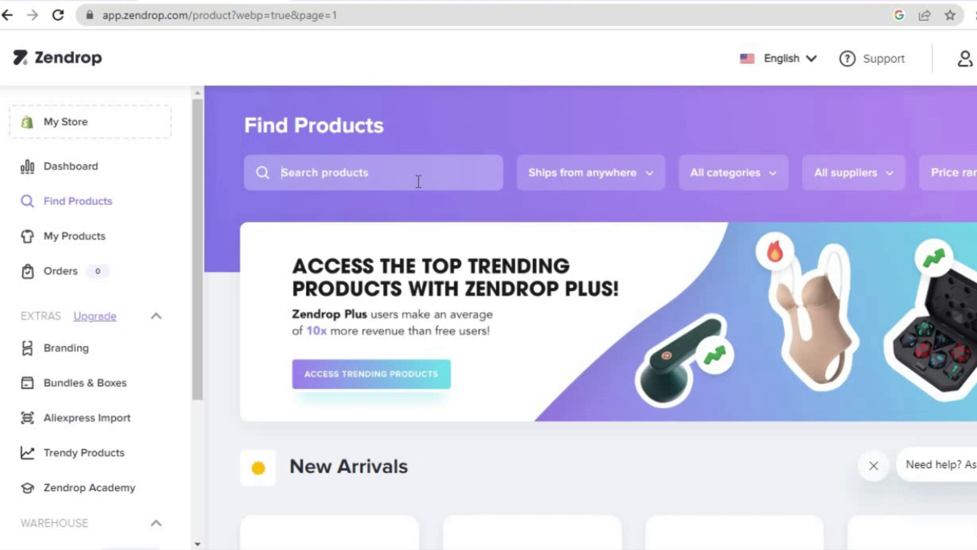
left_click(419, 182)
type("vr")
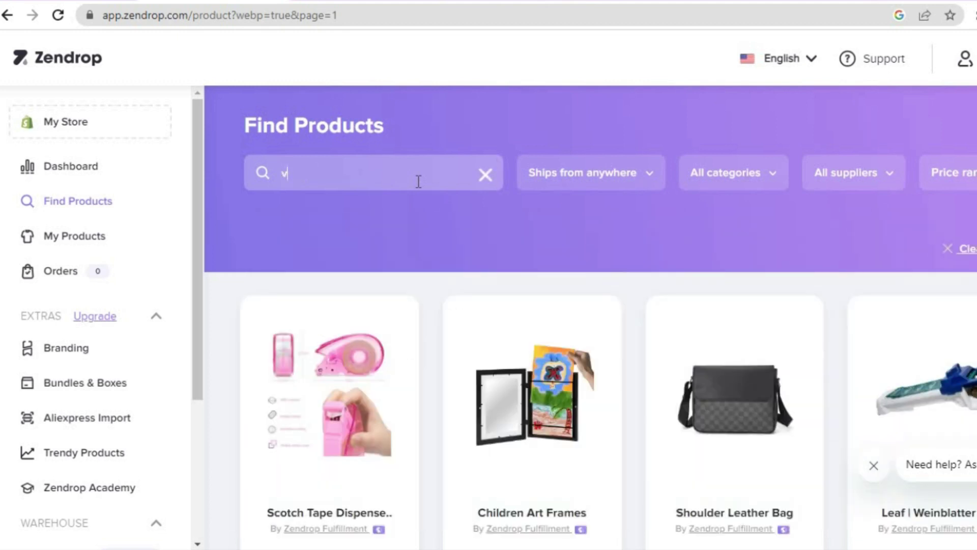
key("BackSpace")
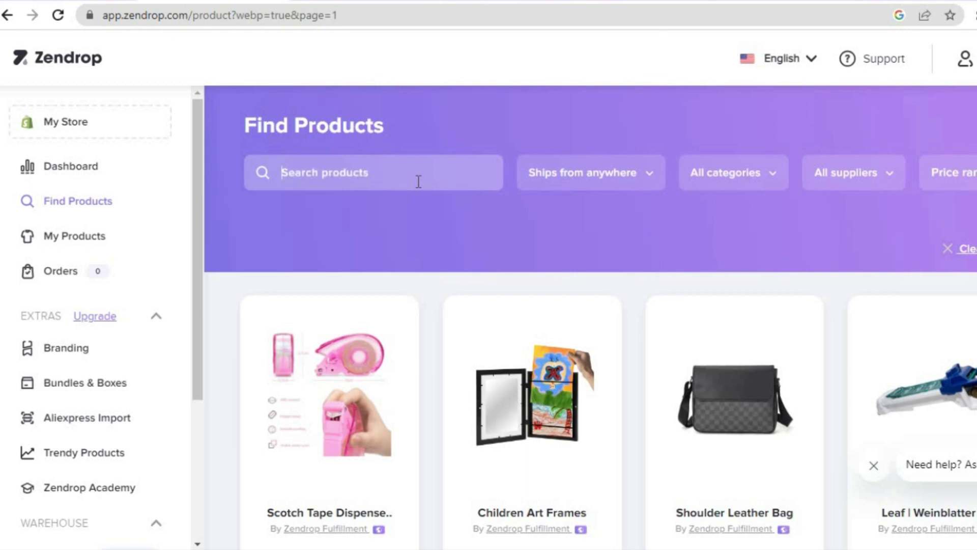
type("br")
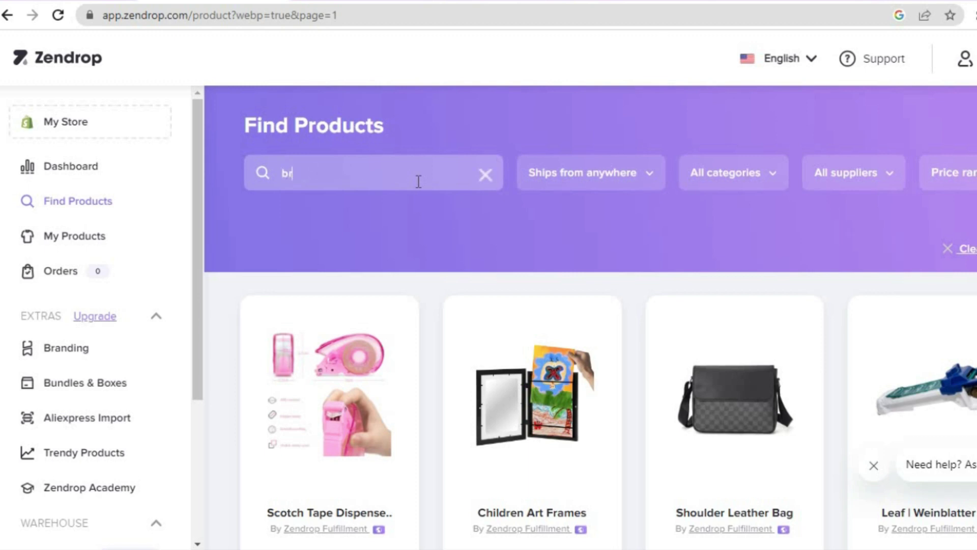
type("acelets")
key("Return")
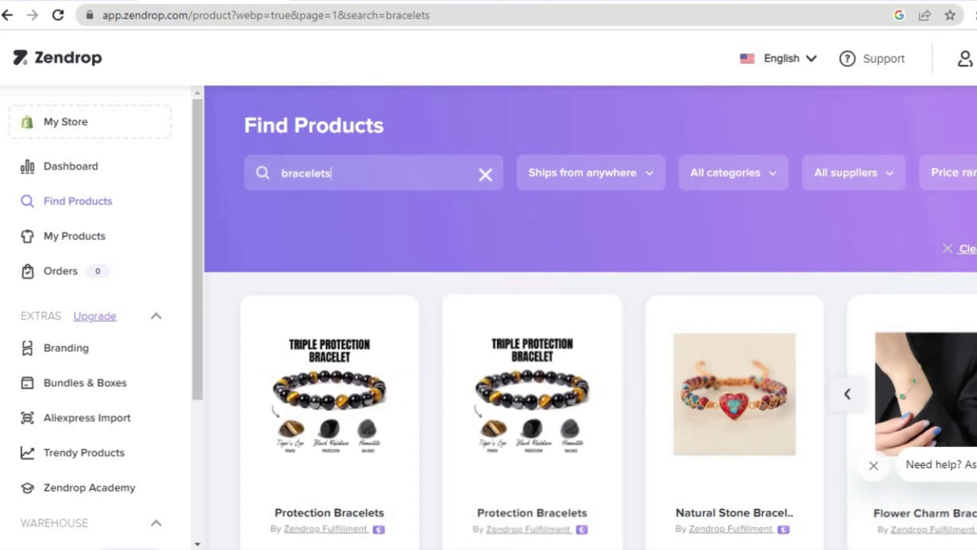
scroll(516, 218, "down", 4)
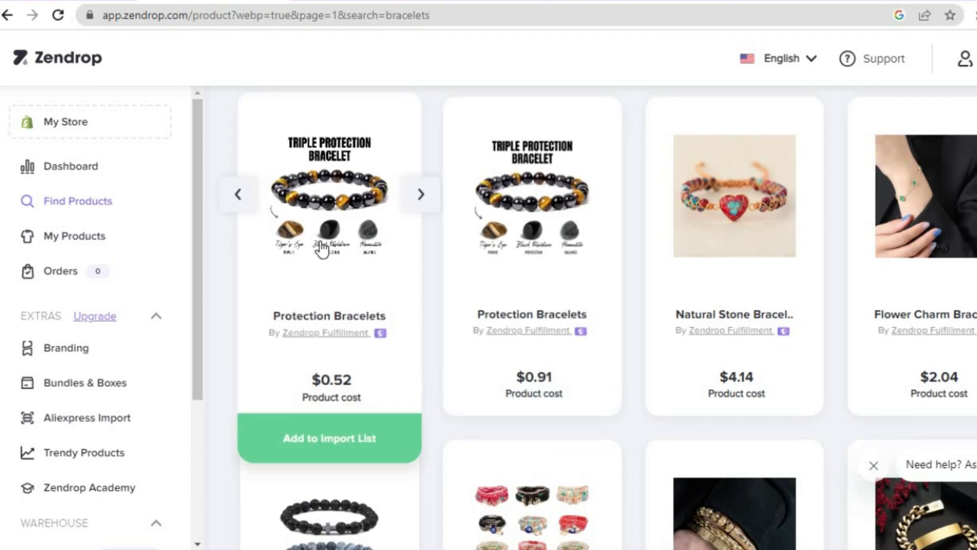
Step: Add the $0.52 Protection Bracelets to the import list and open it from My Products for review
left_click(312, 442)
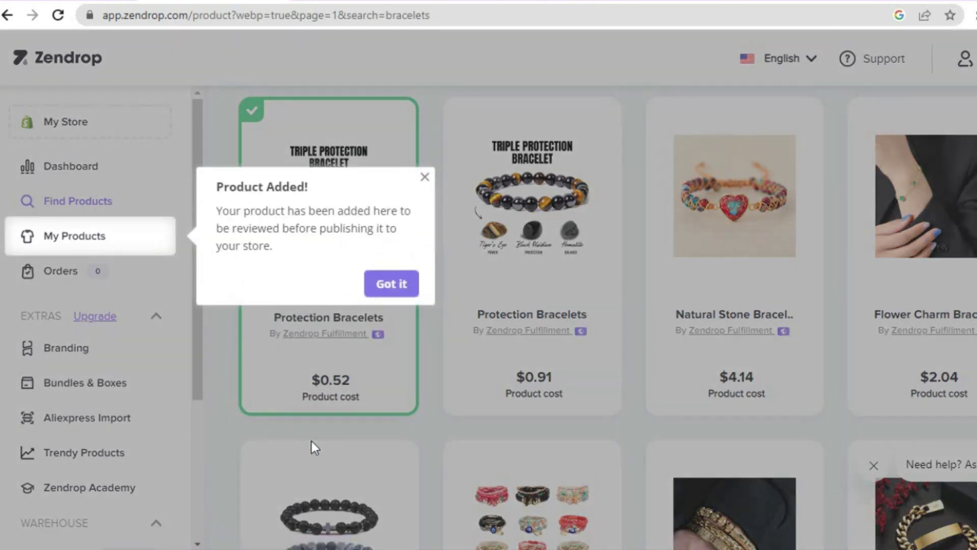
left_click(424, 177)
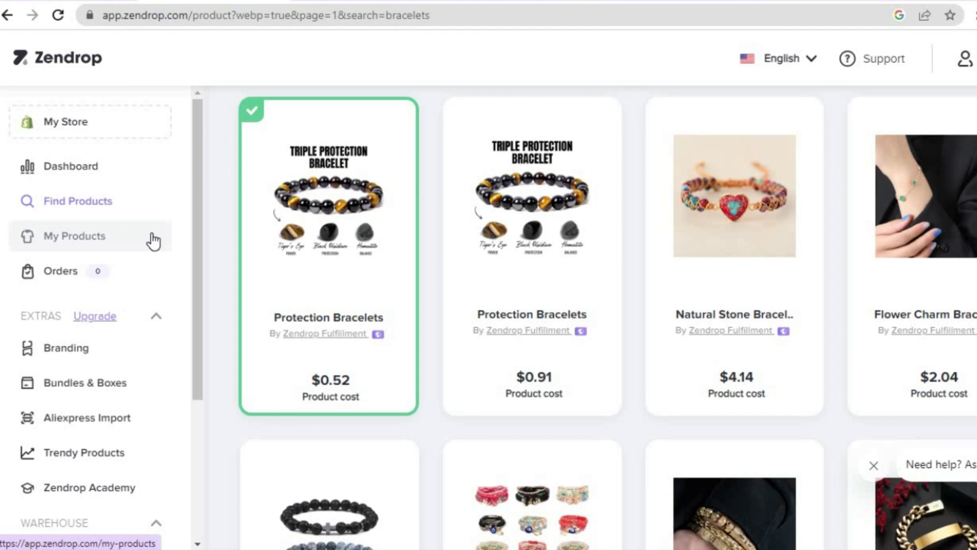
left_click(92, 250)
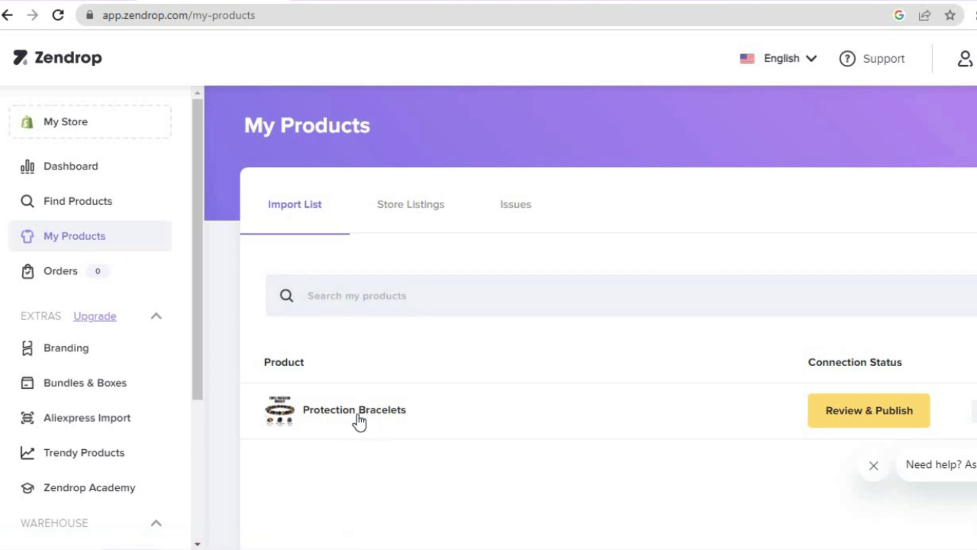
left_click(874, 465)
scroll(608, 316, "down", 2)
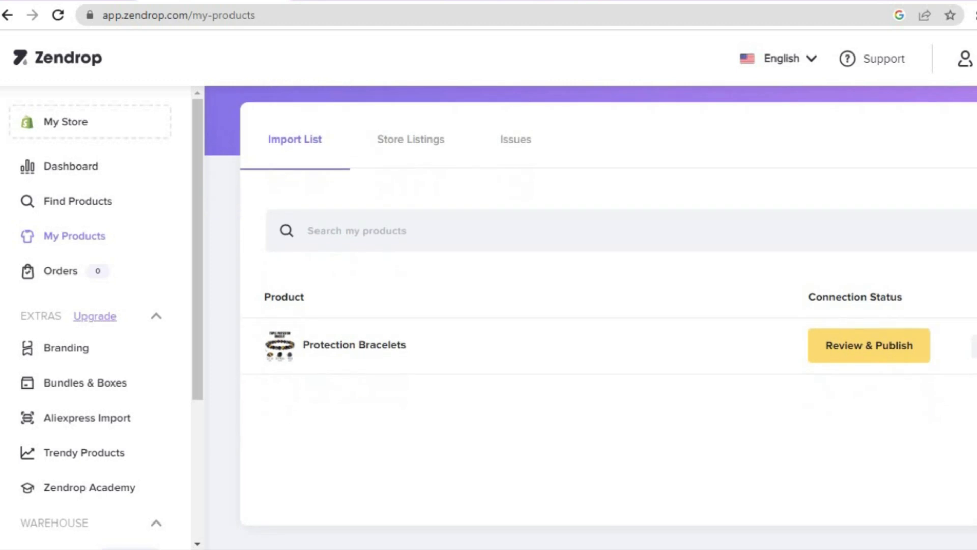
left_click(898, 356)
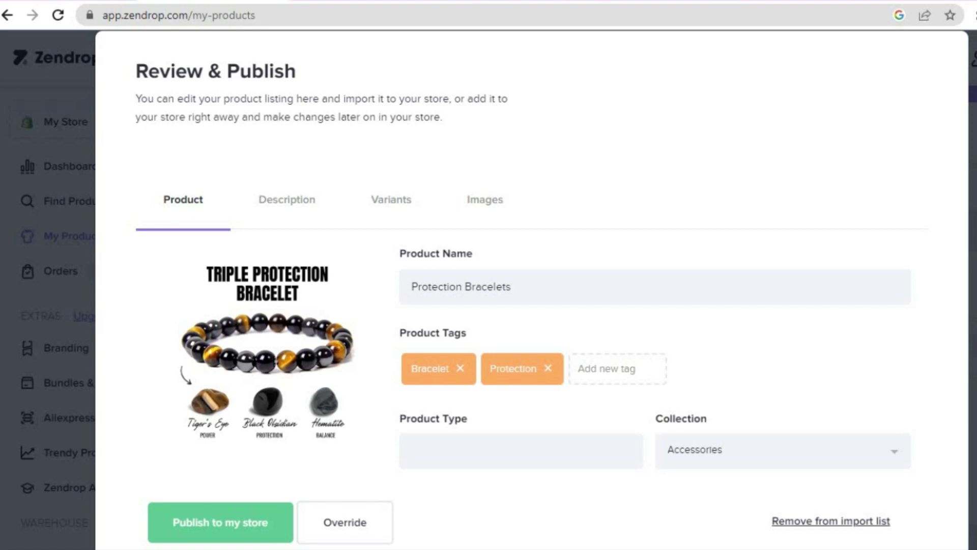
scroll(532, 287, "down", 2)
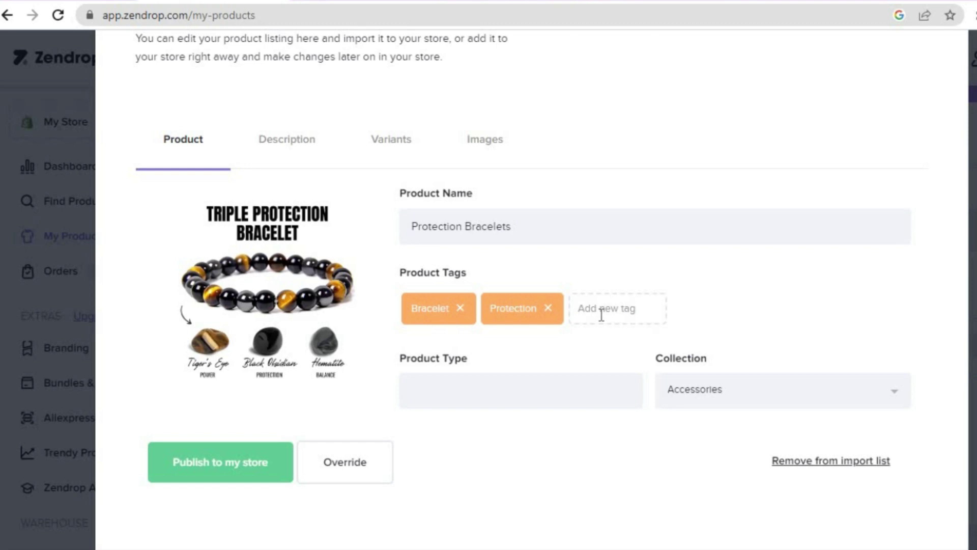
left_click(288, 148)
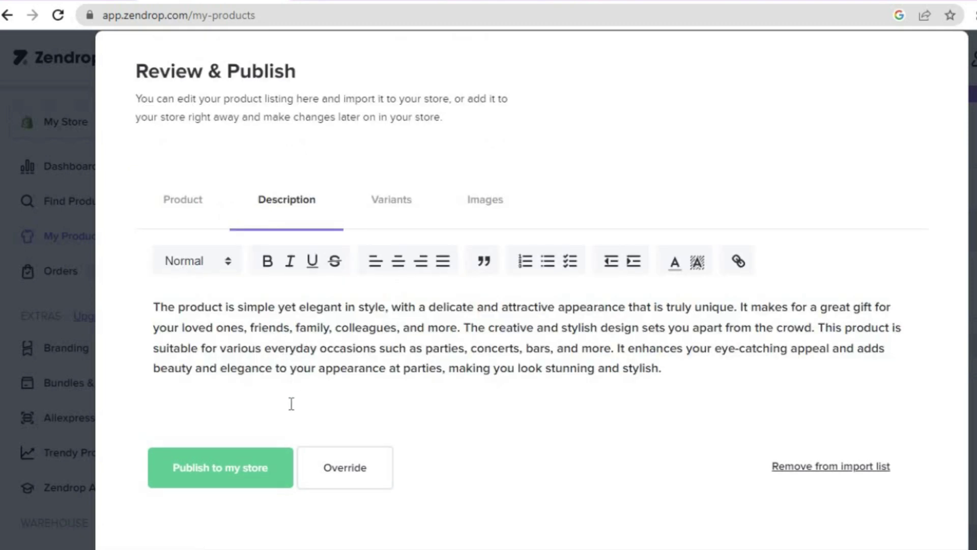
left_click(397, 194)
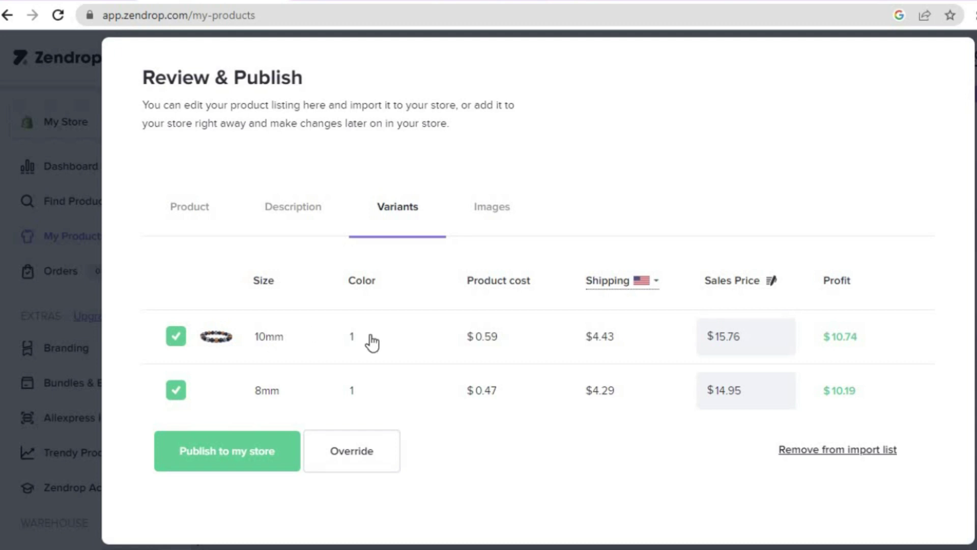
left_click(490, 223)
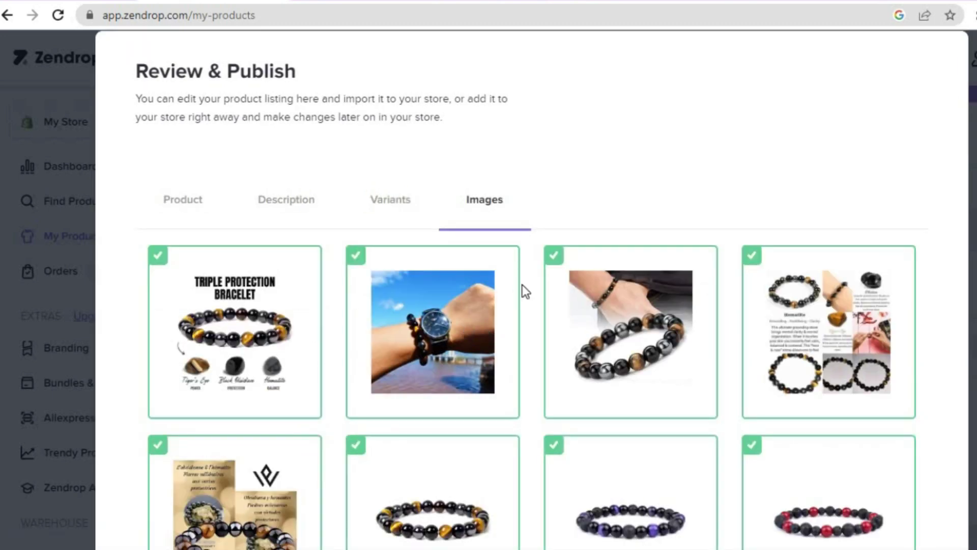
left_click(190, 219)
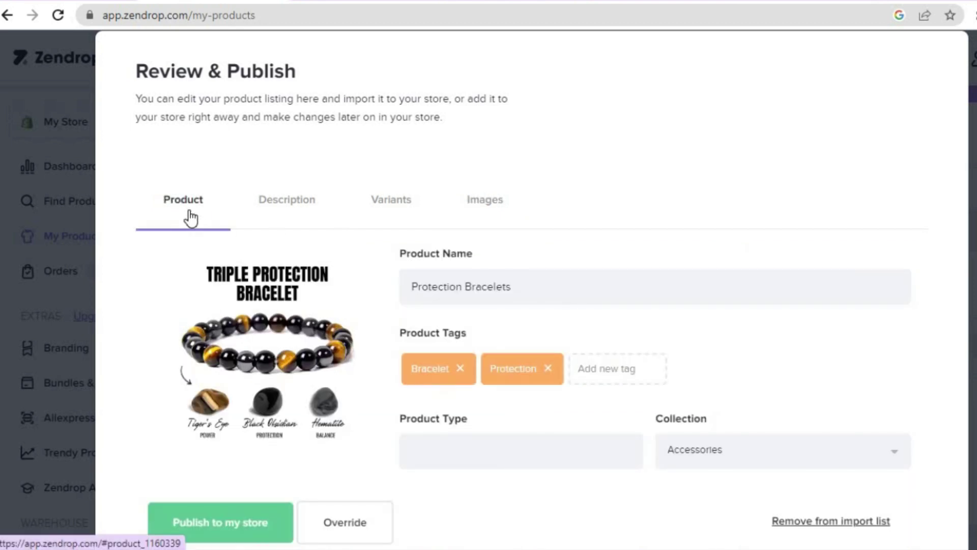
left_click(202, 521)
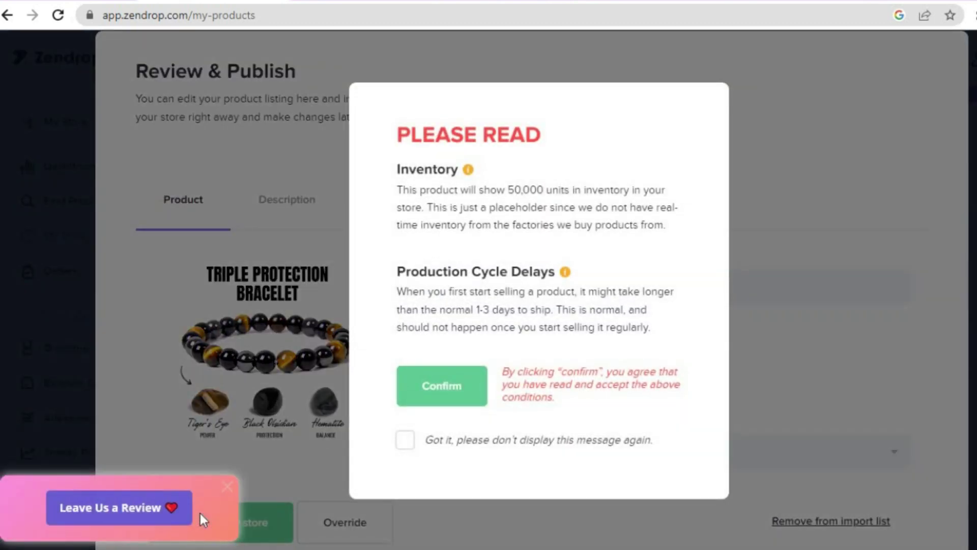
Step: Hide the notice in future and confirm the inventory and shipping conditions to publish
left_click(407, 442)
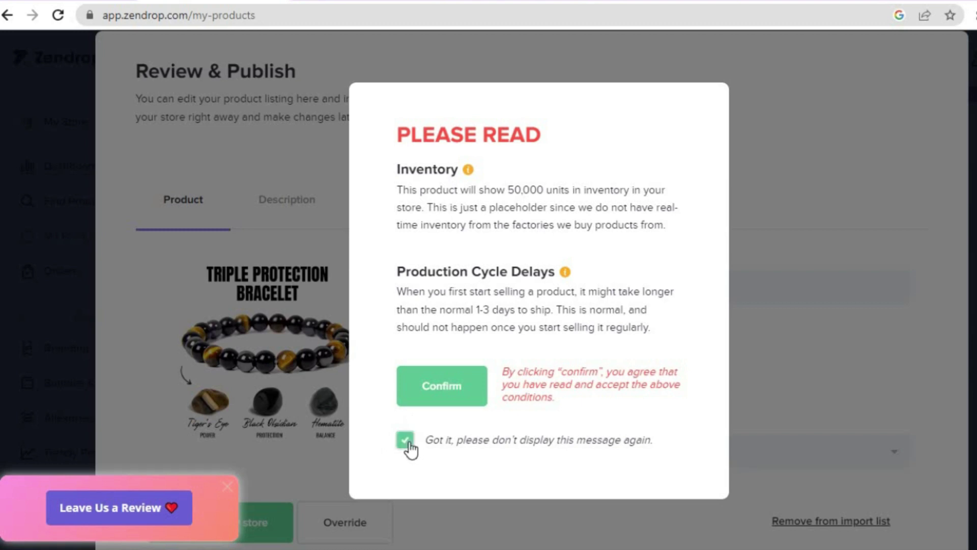
left_click(439, 395)
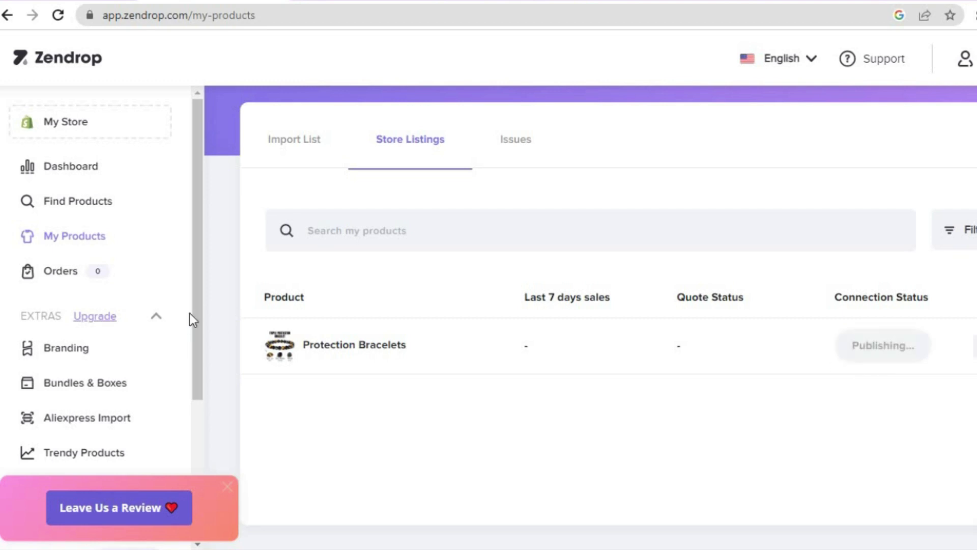
left_click_drag(199, 287, 193, 328)
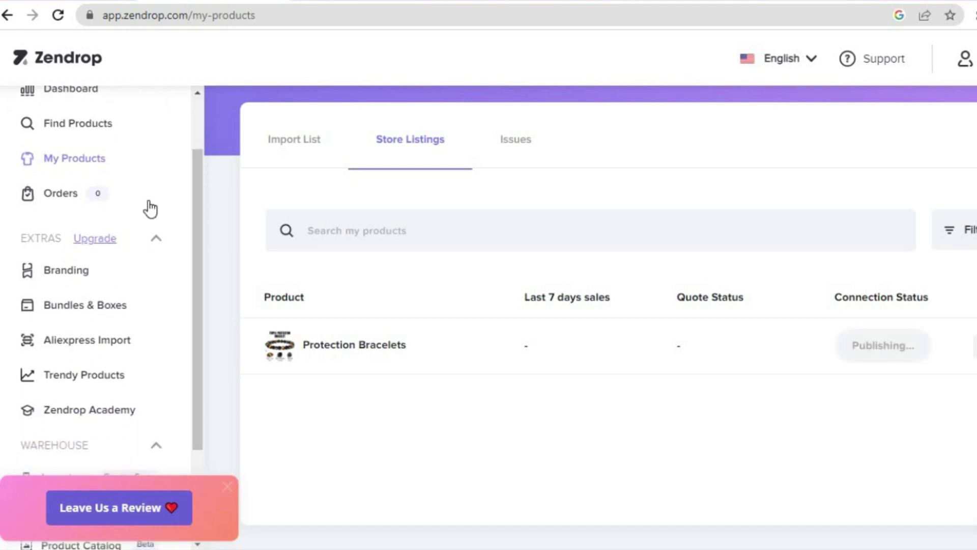
Step: View Zendrop's Orders page, switching between the Unpaid and All tabs, both empty
left_click(67, 202)
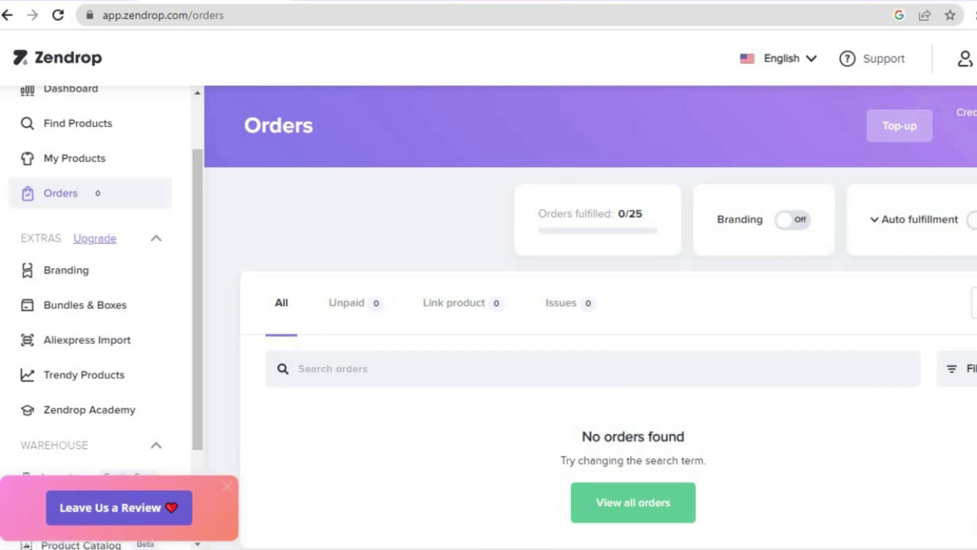
scroll(590, 321, "down", 1)
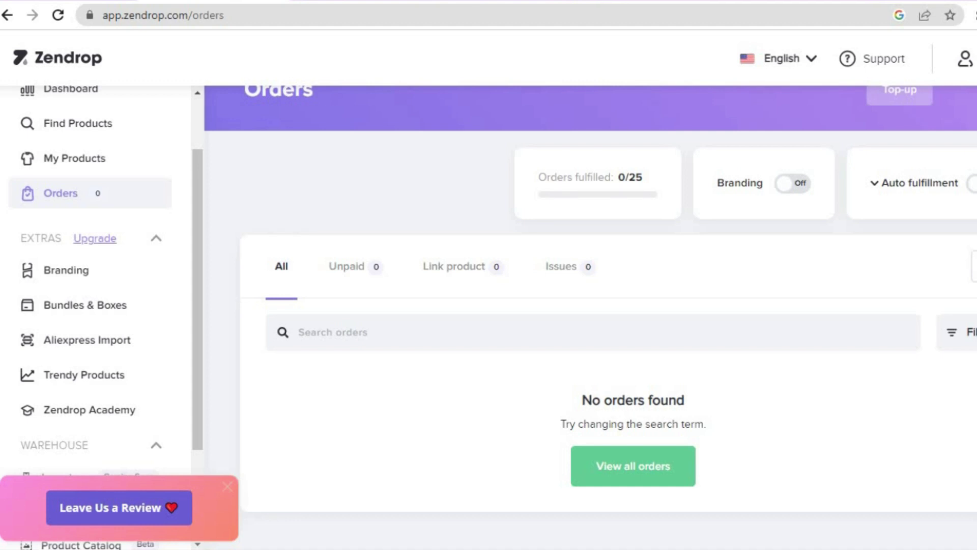
left_click(359, 284)
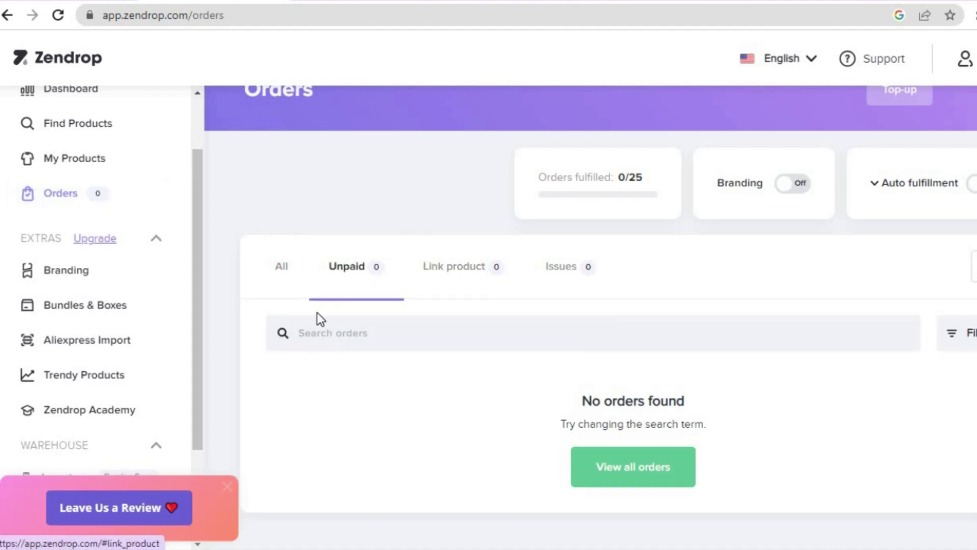
left_click(274, 274)
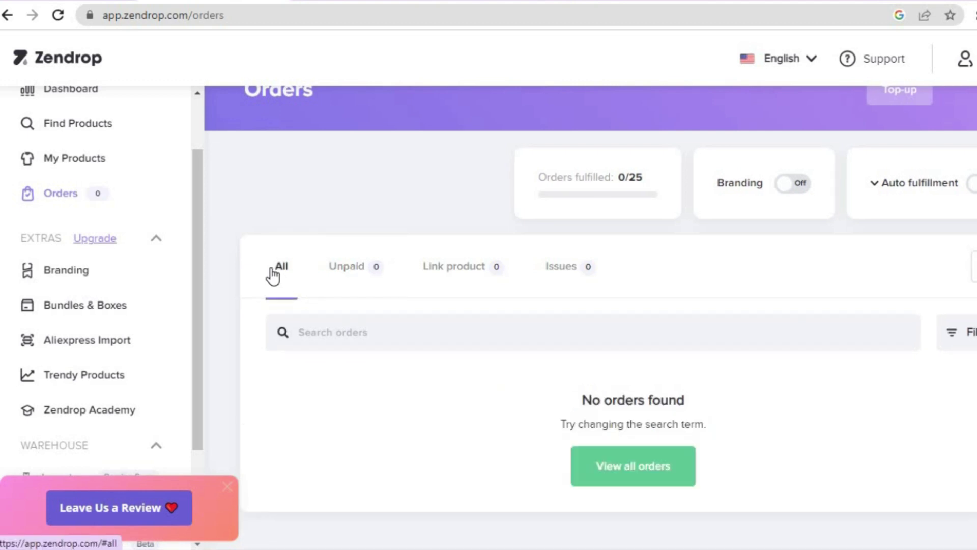
Step: Open Custom Branding to reach the pricing page comparing Free, Pro and Plus plans
left_click(79, 269)
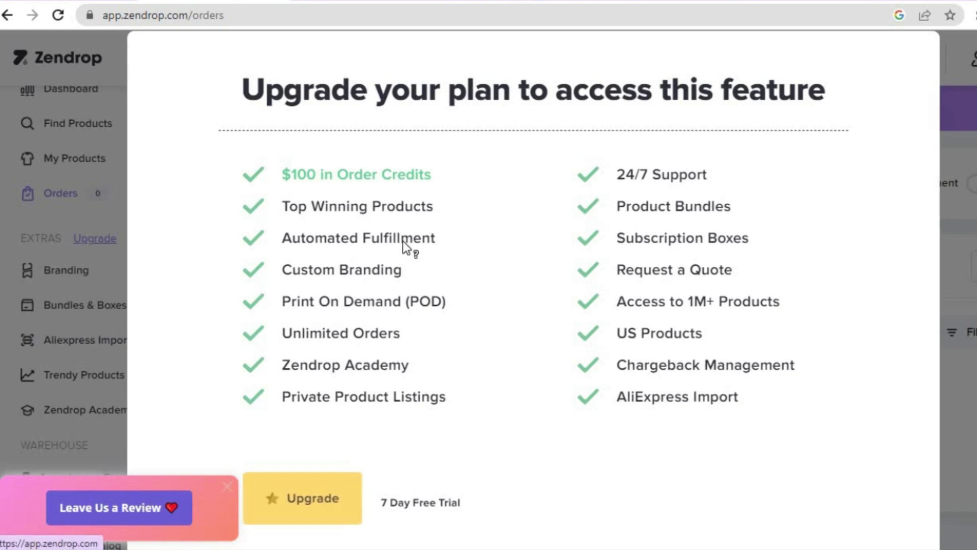
mouse_move(378, 175)
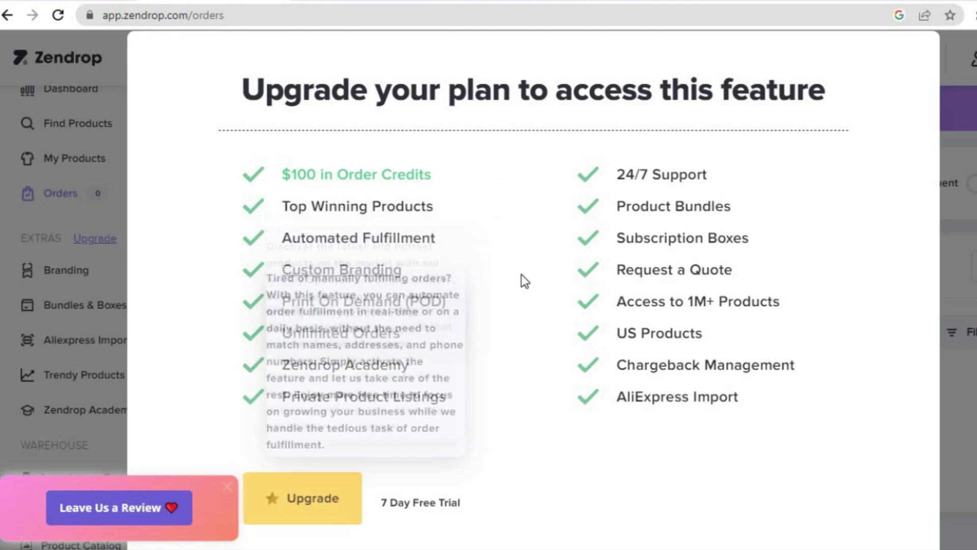
mouse_move(473, 327)
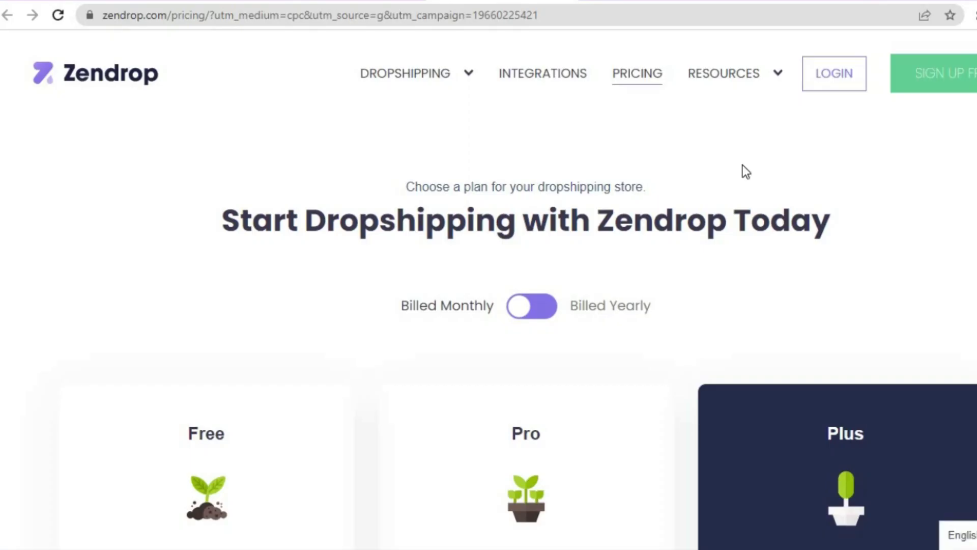
scroll(650, 195, "down", 6)
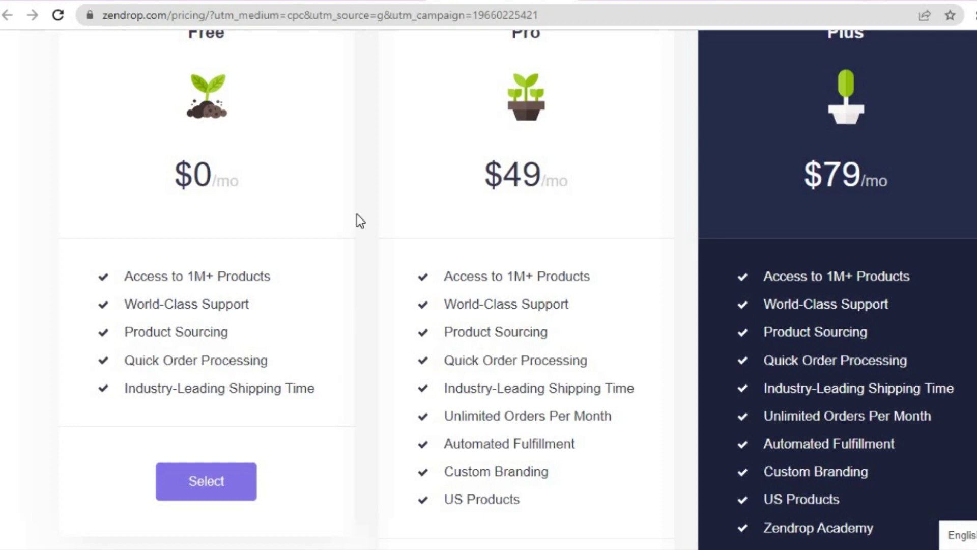
Step: Switch back to the Shopify store admin home
left_click(345, 1)
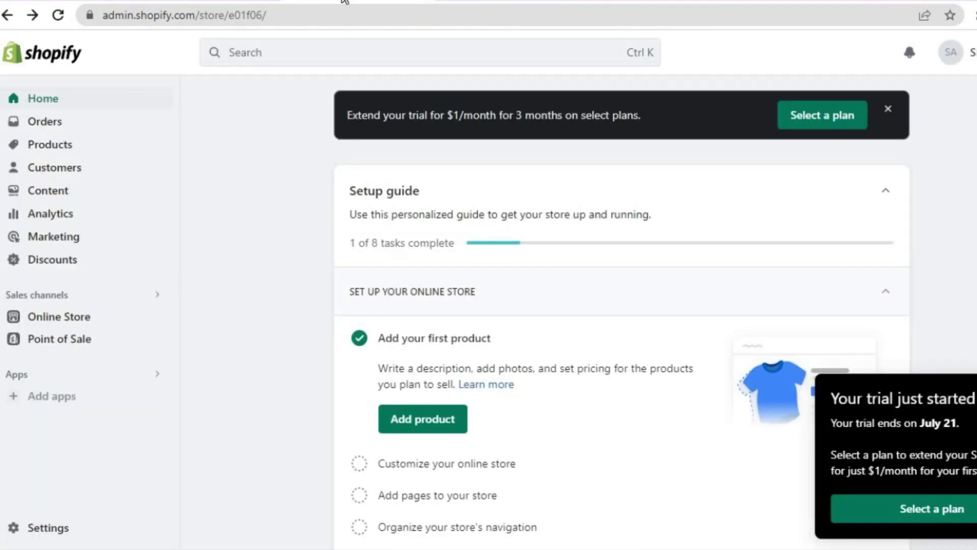
Step: Return to the Zendrop Orders page and find that Bundles & Boxes requires an upgrade
left_click(229, 1)
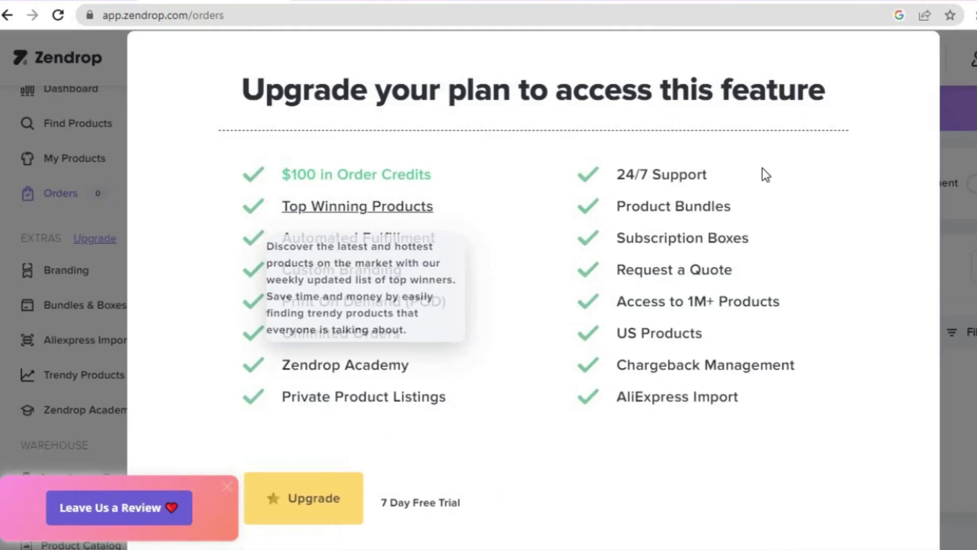
left_click(98, 363)
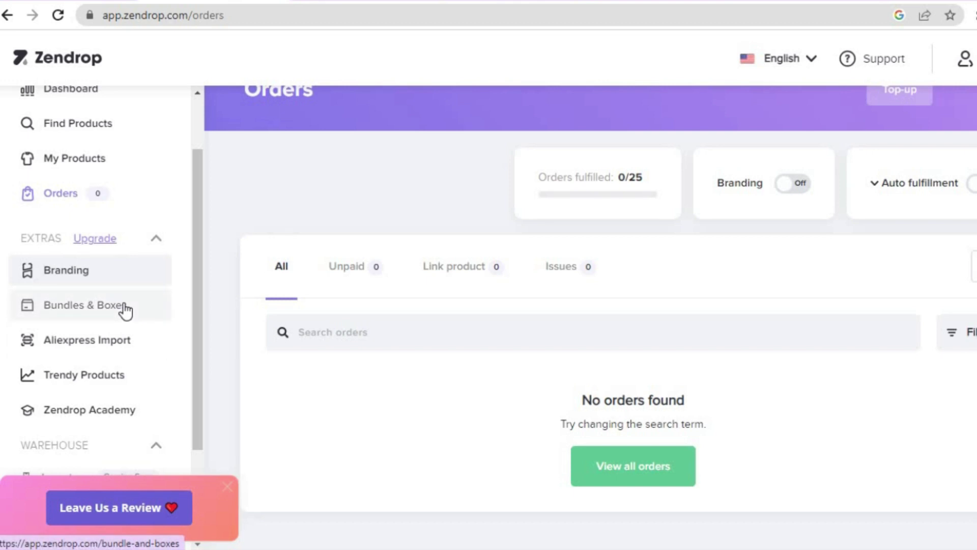
left_click(104, 304)
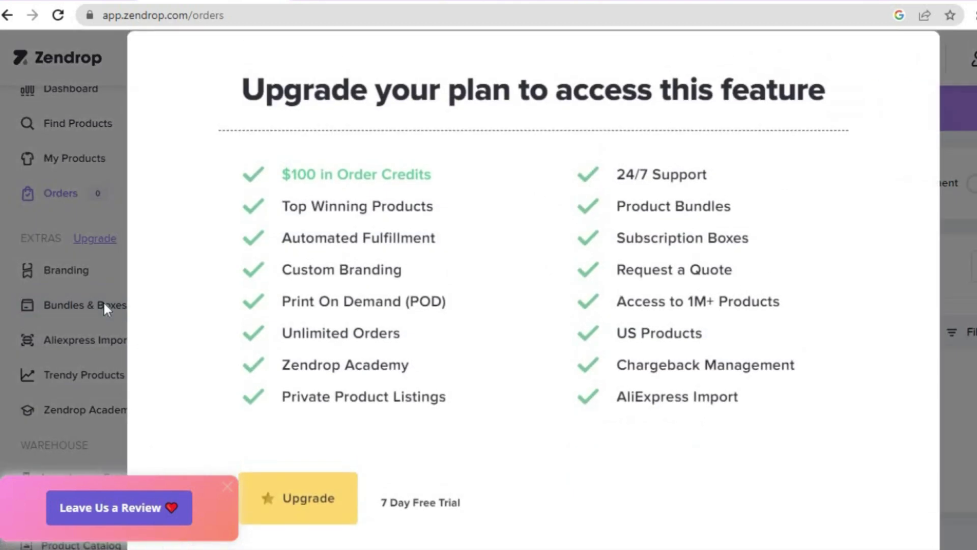
left_click(68, 349)
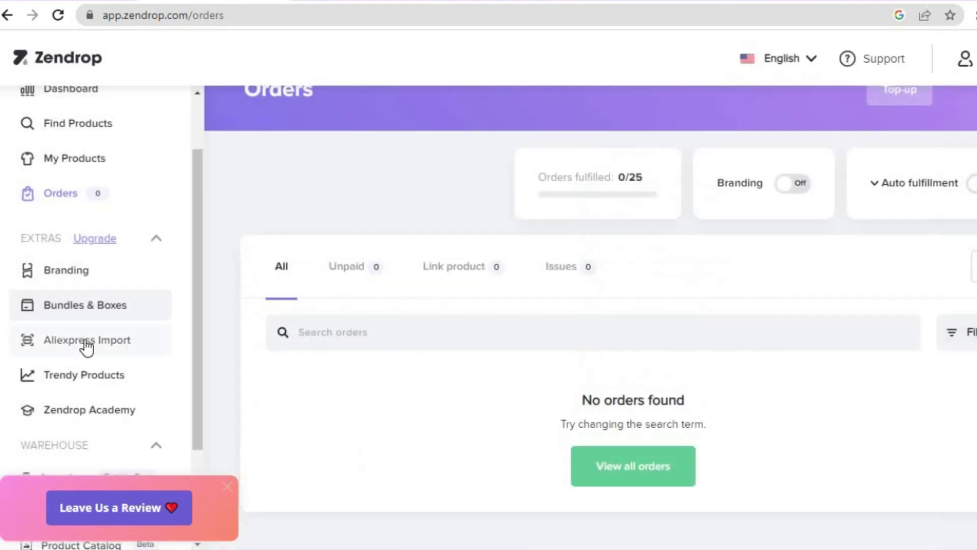
Step: Try AliExpress Import and Trendy Products, dismissing each upgrade prompt
left_click(87, 342)
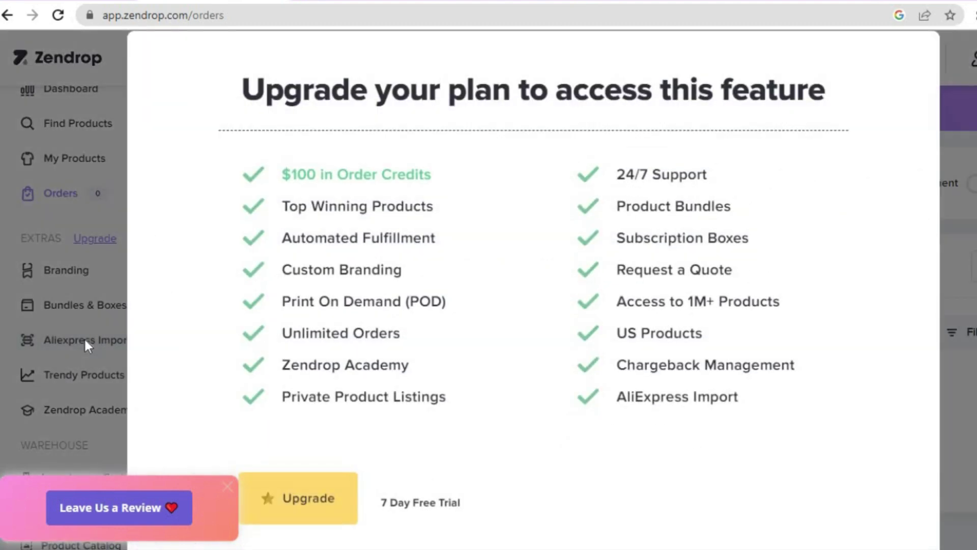
left_click(85, 341)
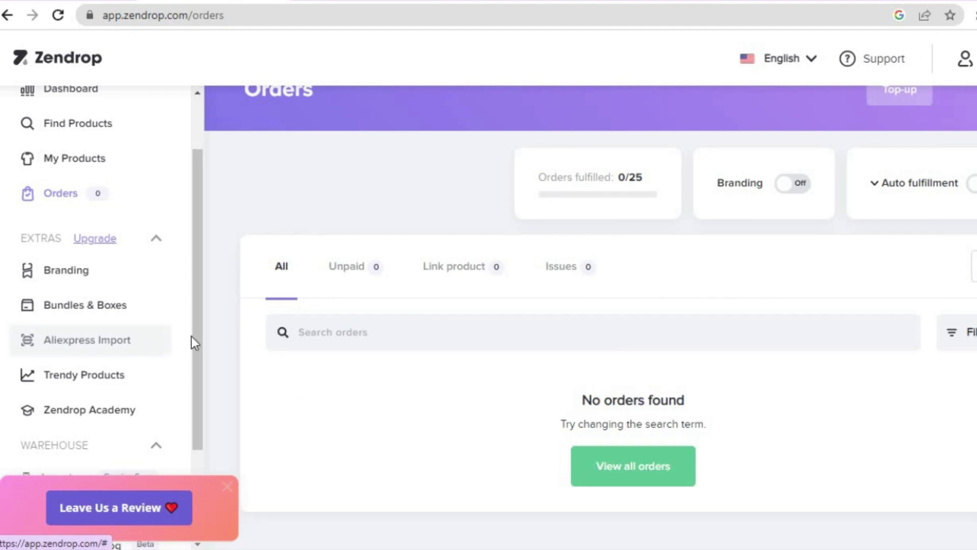
scroll(197, 377, "down", 1)
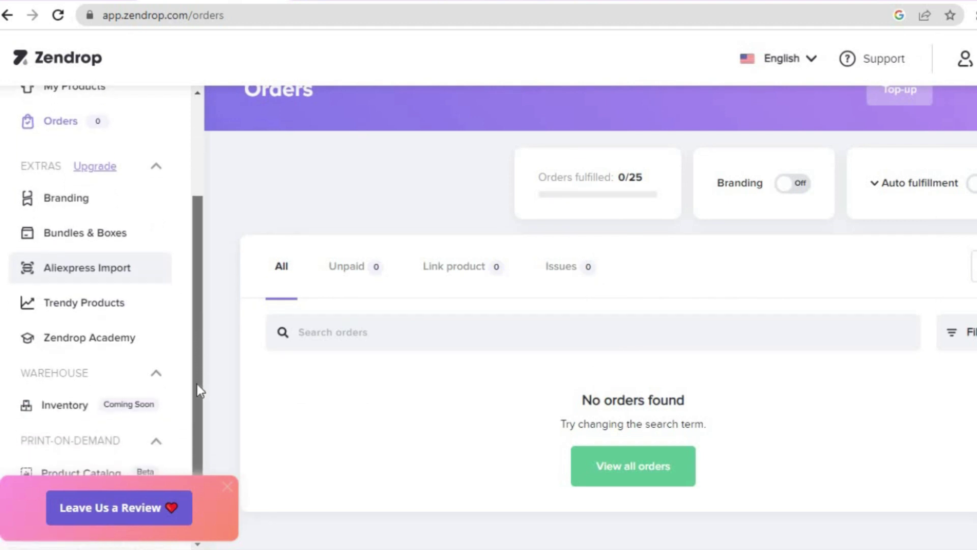
left_click_drag(197, 383, 197, 401)
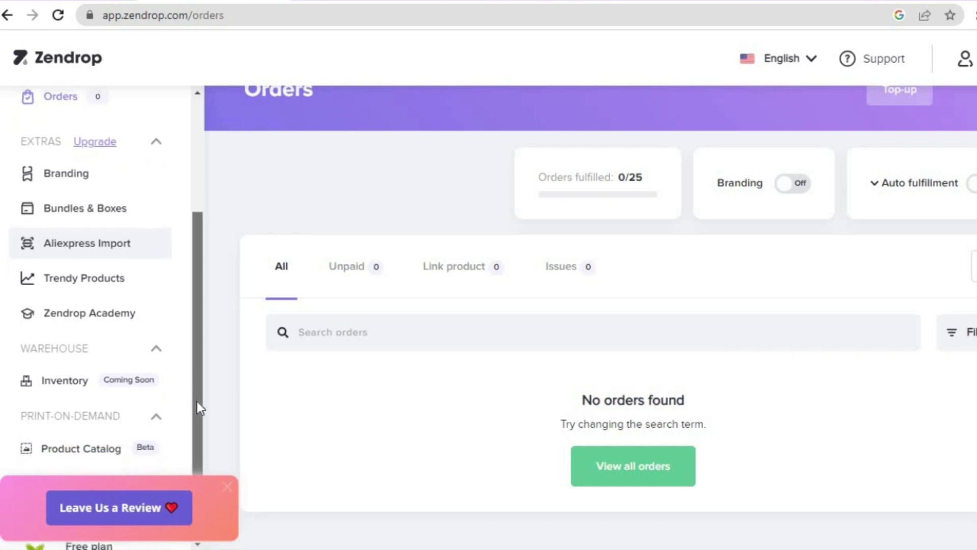
left_click(114, 279)
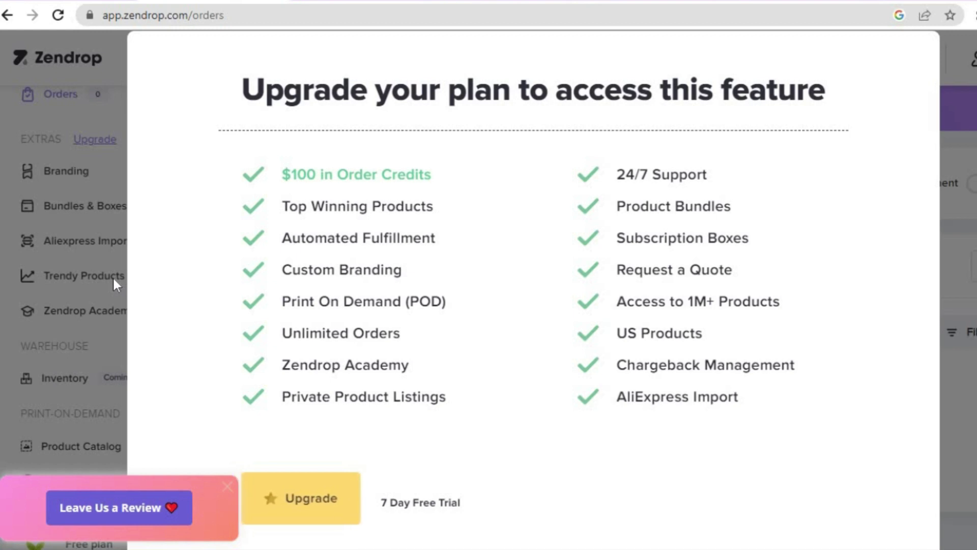
left_click(75, 346)
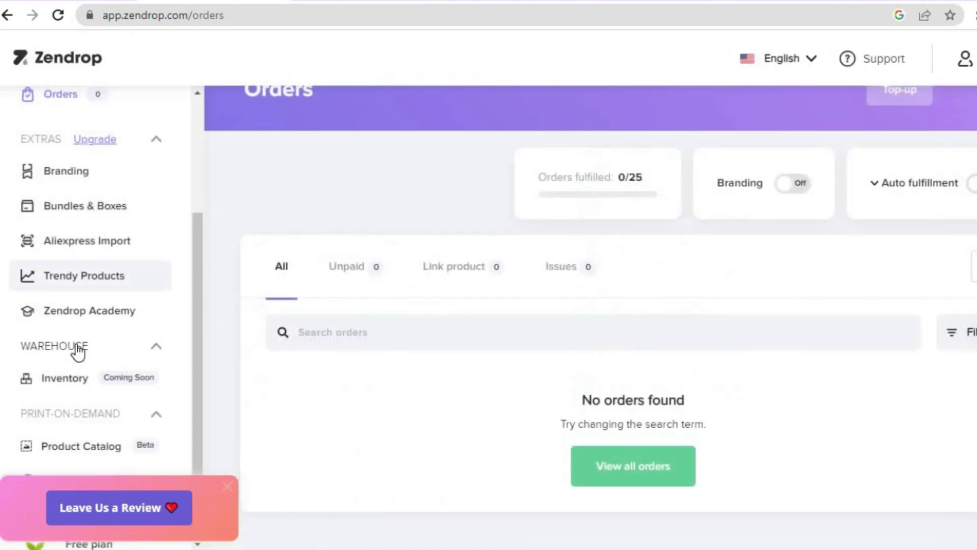
left_click_drag(196, 328, 204, 221)
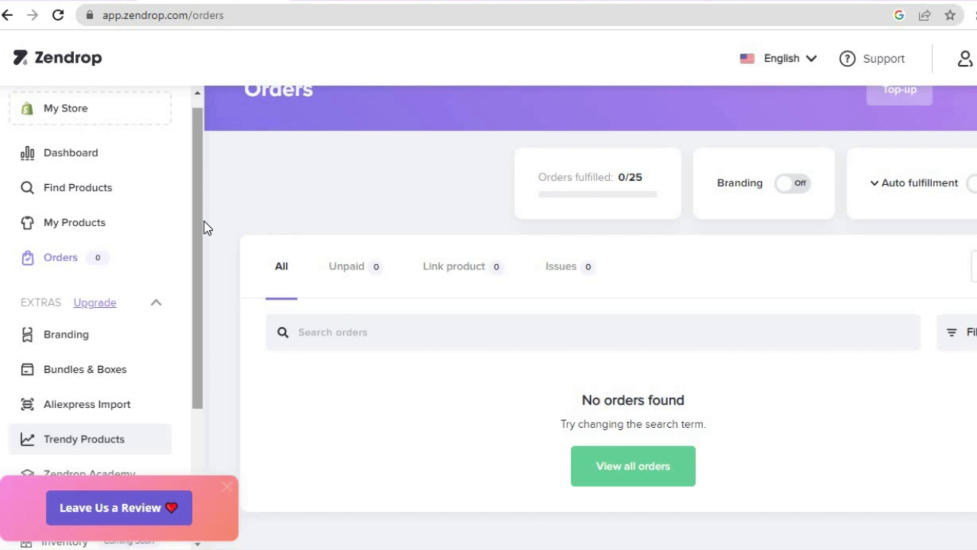
Step: Confirm Protection Bracelets shows Linked in My Products, then go to the Shopify admin
left_click(111, 228)
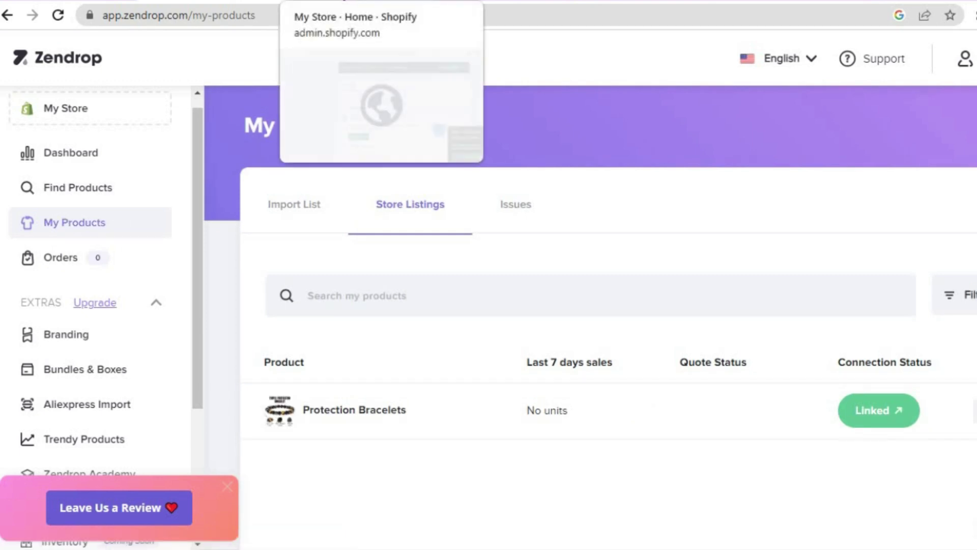
left_click(331, 1)
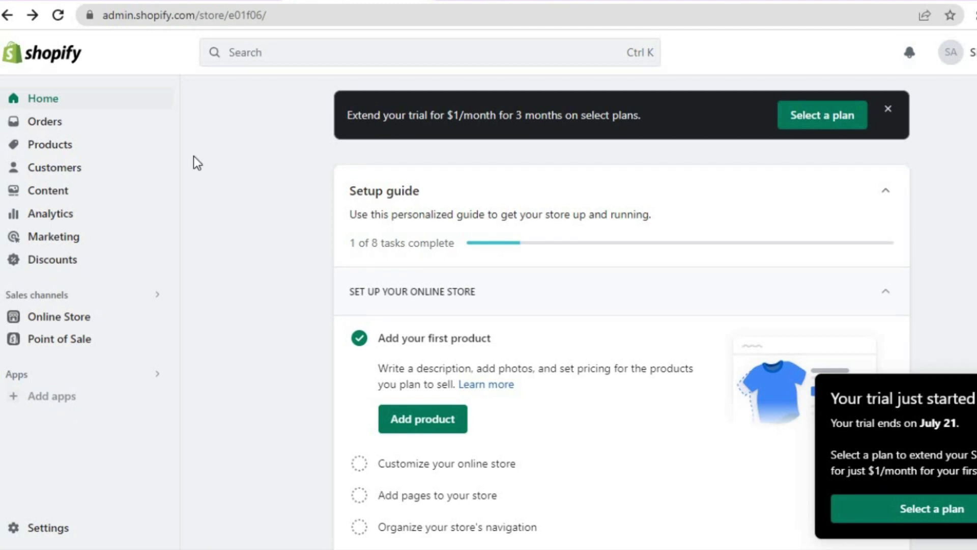
Step: Open the Active Protection Bracelets product from Shopify's product list
left_click(81, 151)
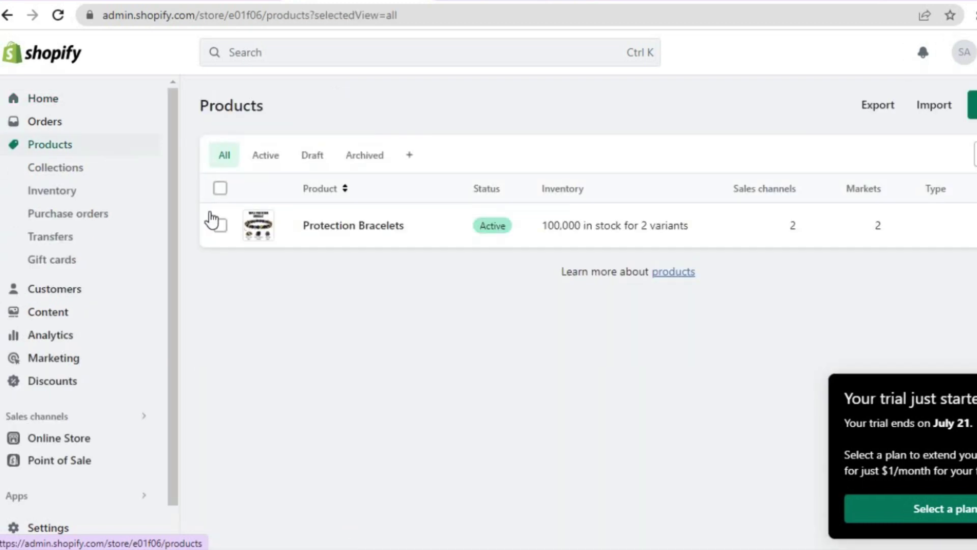
left_click(358, 232)
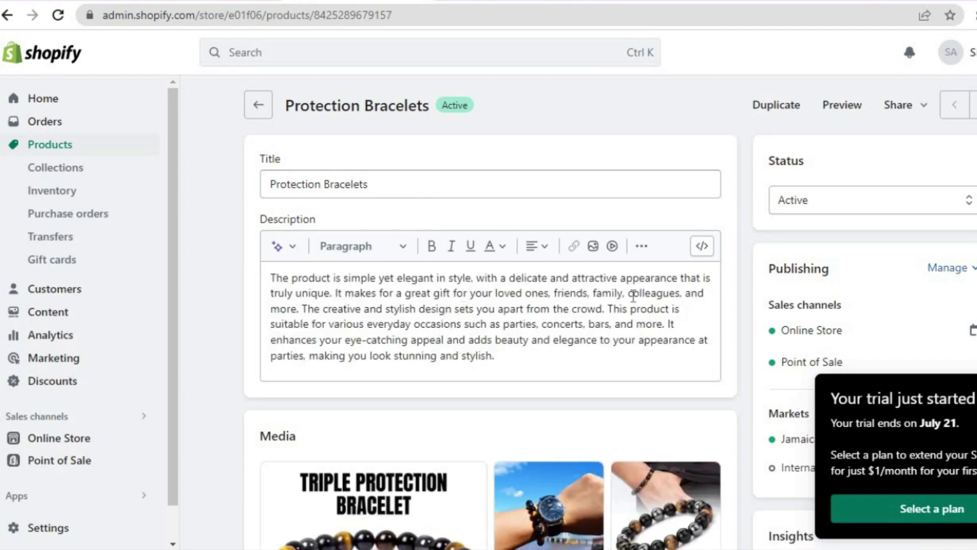
Step: Preview one of the Protection Bracelets media images at full size, then close it
scroll(689, 290, "down", 7)
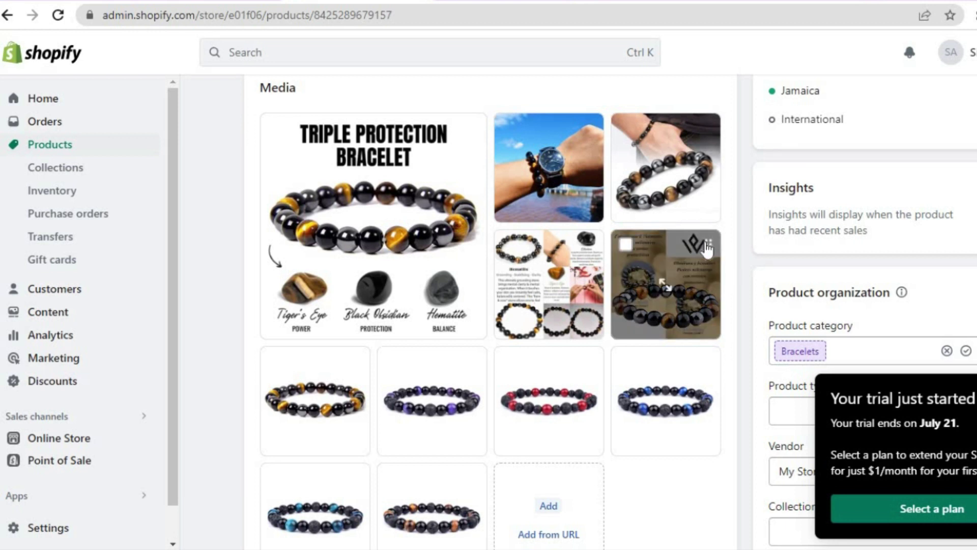
left_click(705, 242)
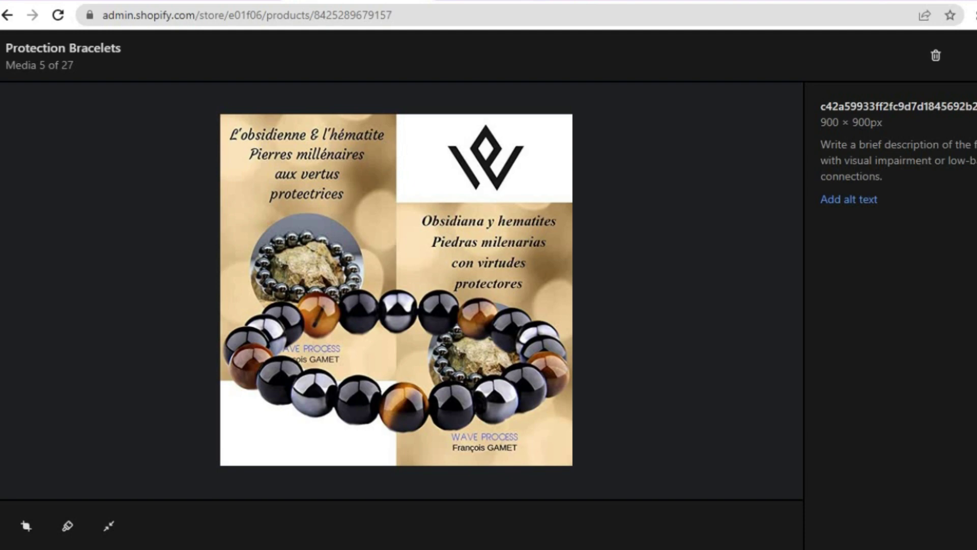
key("Escape")
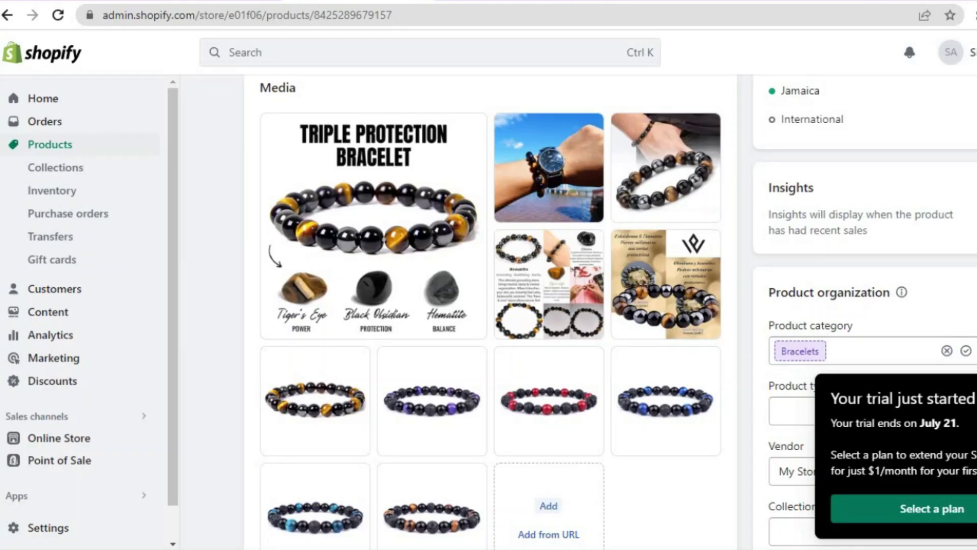
Step: Review the variants: 1 / 10mm at $2,318.70 and 1 / 8mm at $2,164.12
scroll(488, 305, "down", 5)
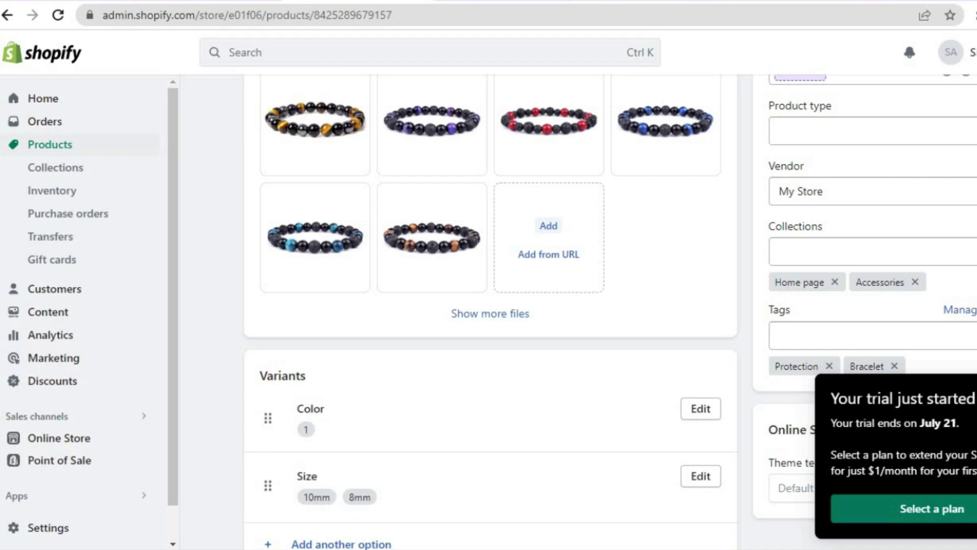
scroll(489, 306, "down", 3)
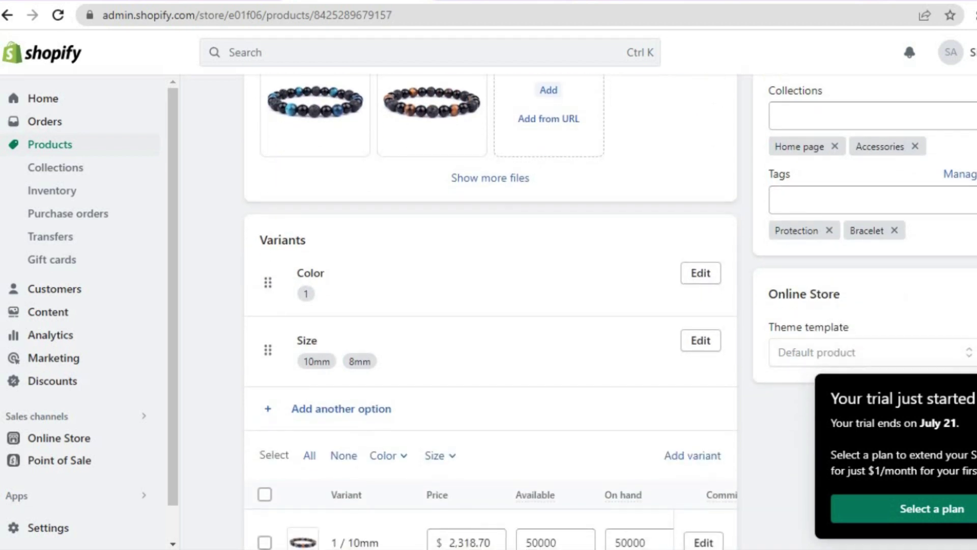
scroll(488, 305, "down", 5)
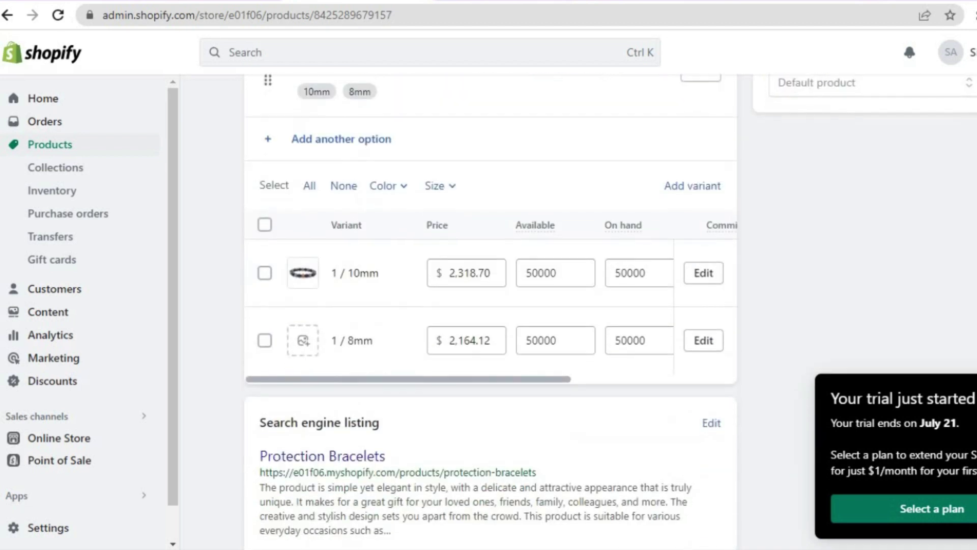
scroll(489, 305, "down", 2)
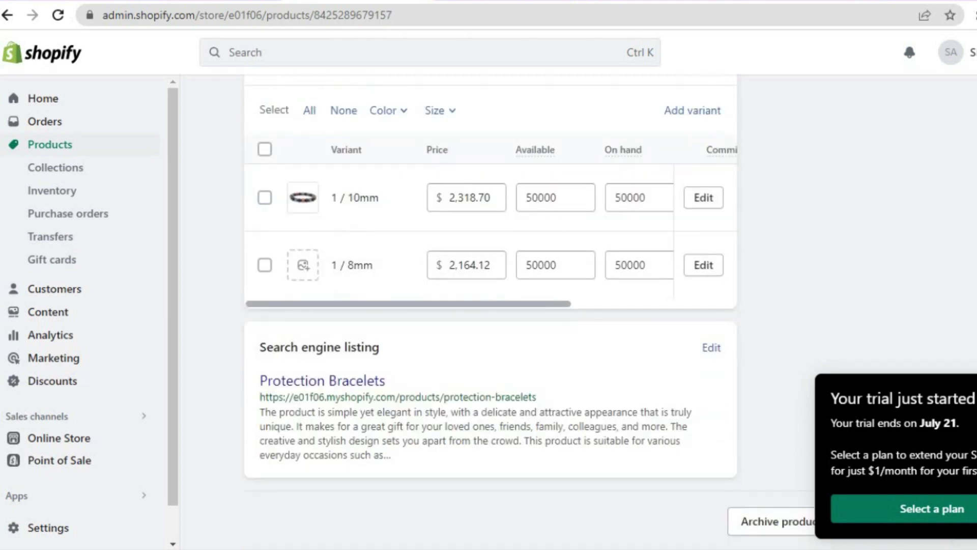